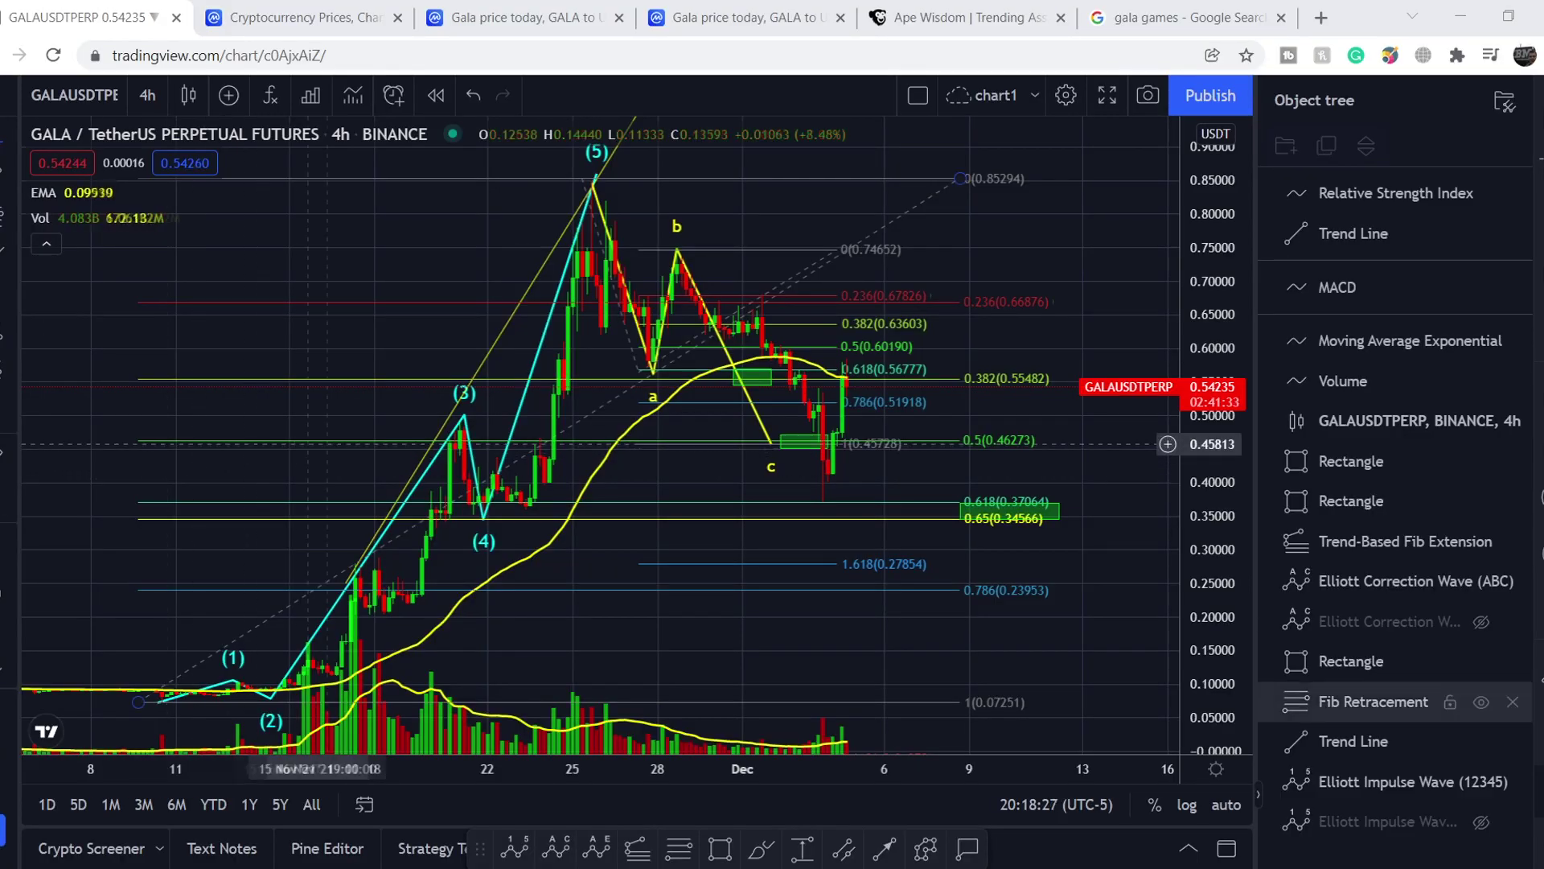
Compare the alternate correction wave against the original a-b-c wave, then restore the original
click(381, 405)
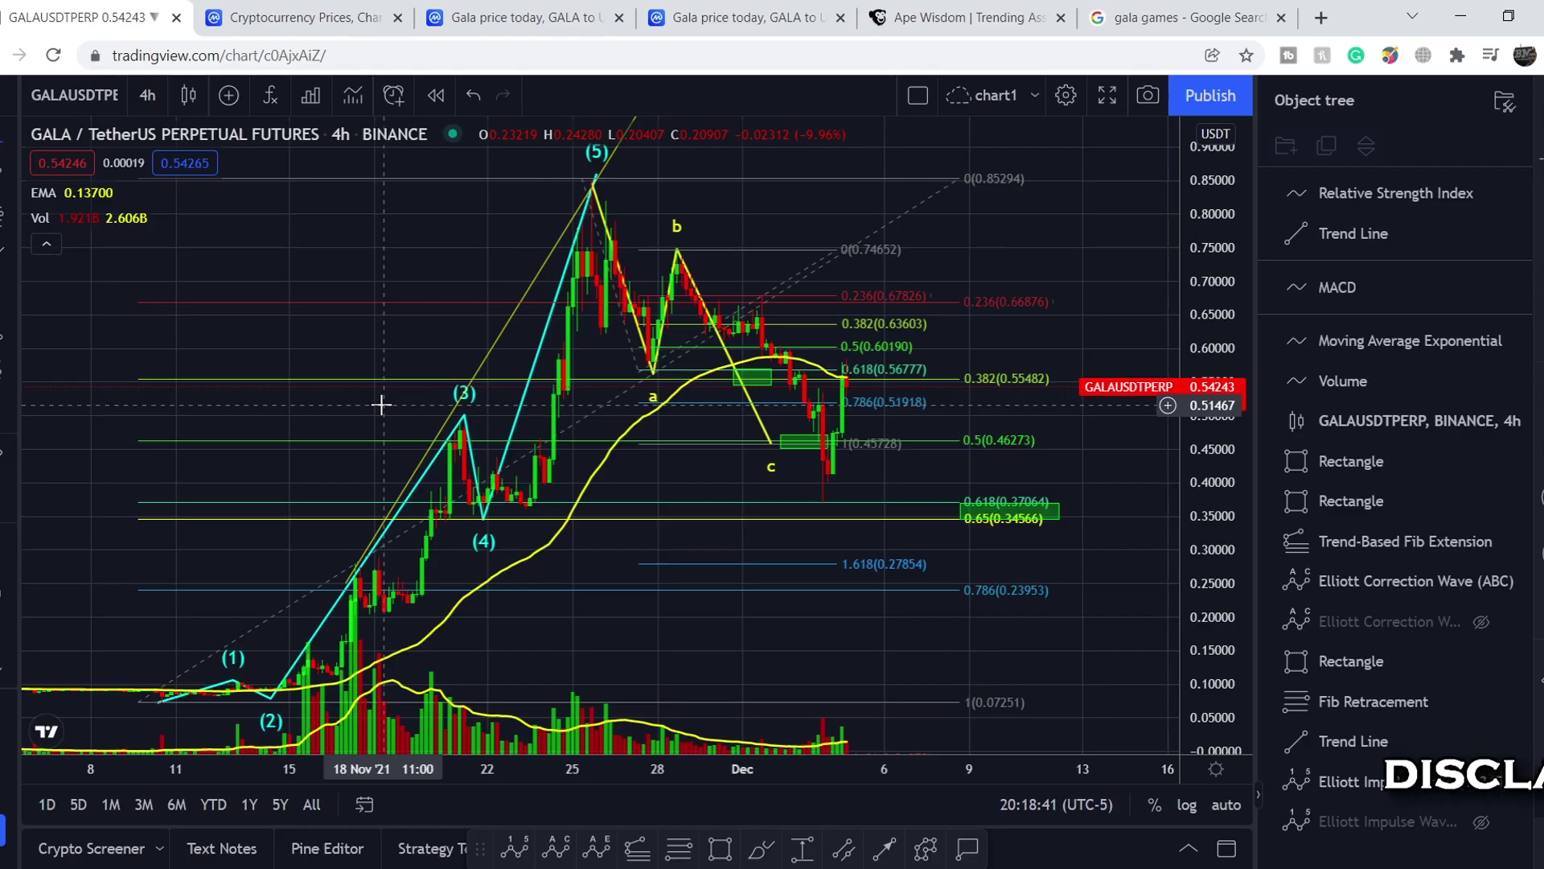
click(705, 320)
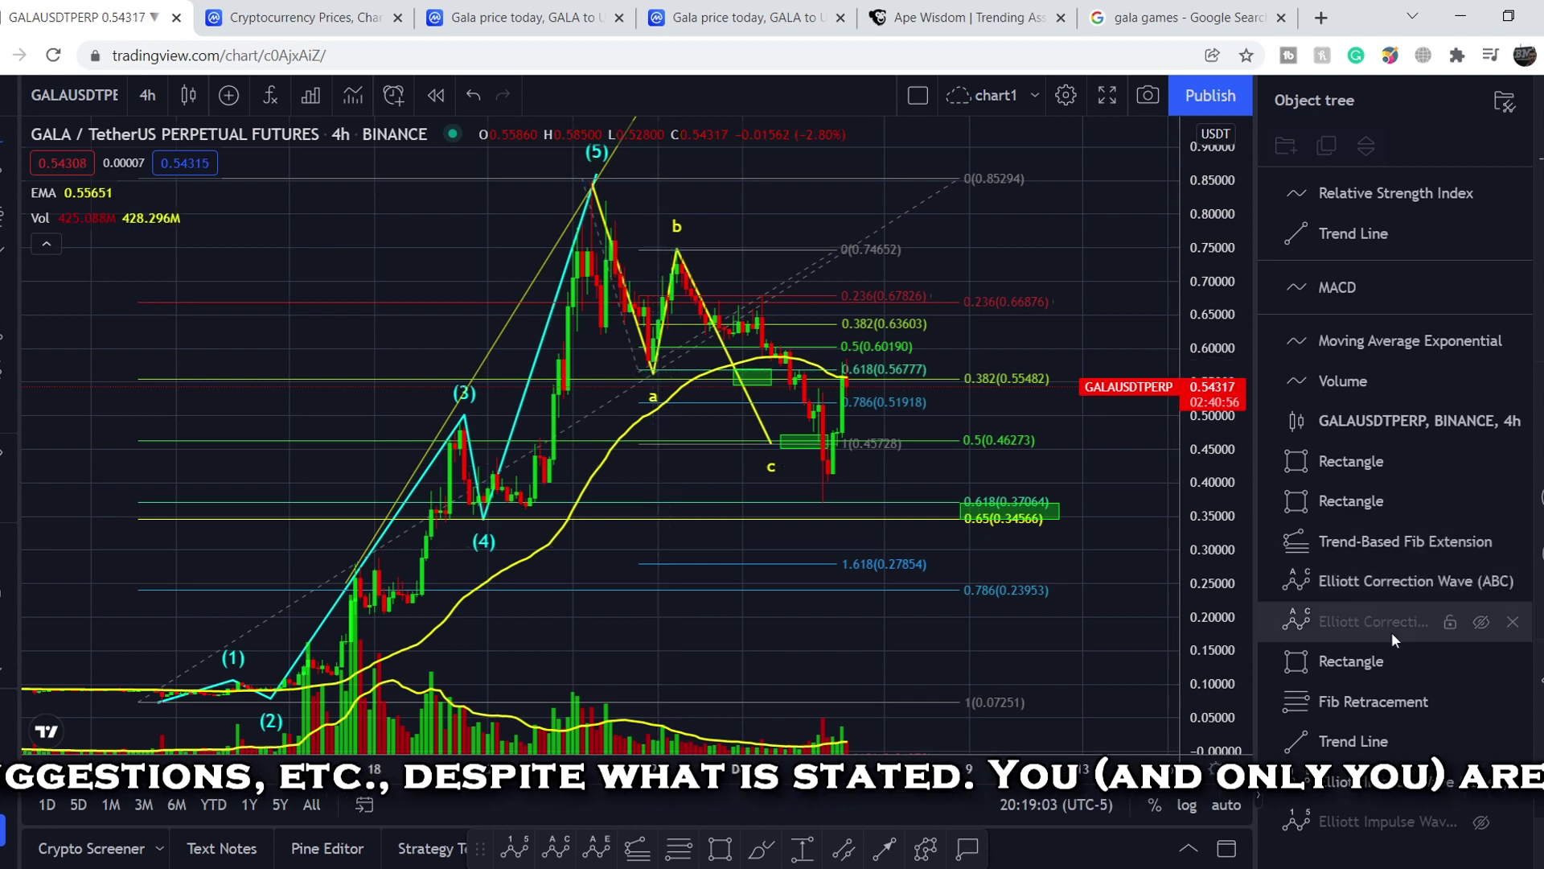
click(1484, 621)
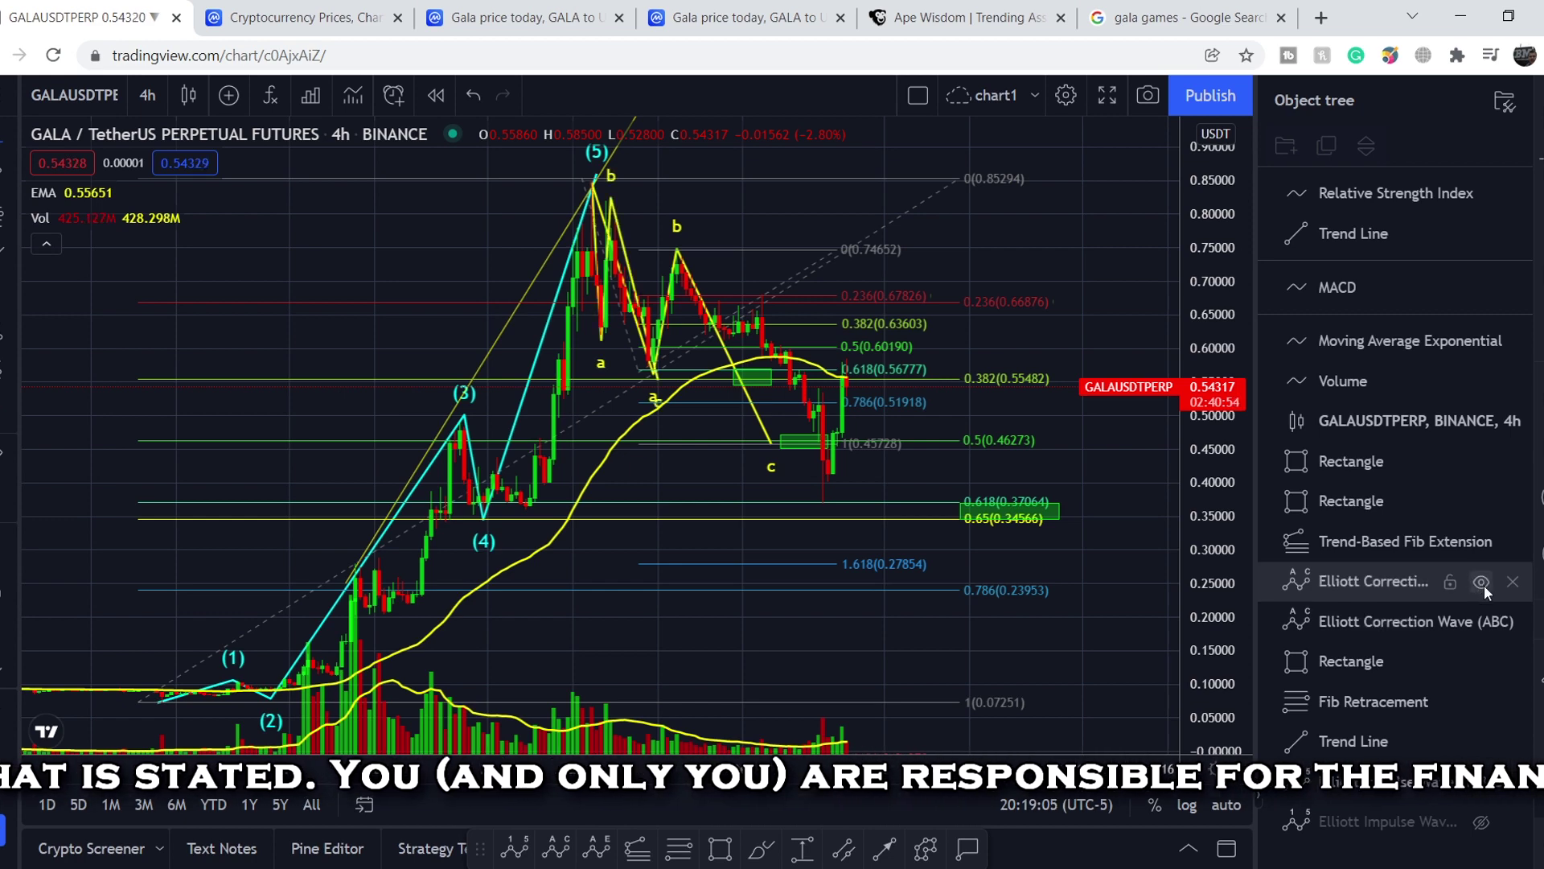
click(1483, 585)
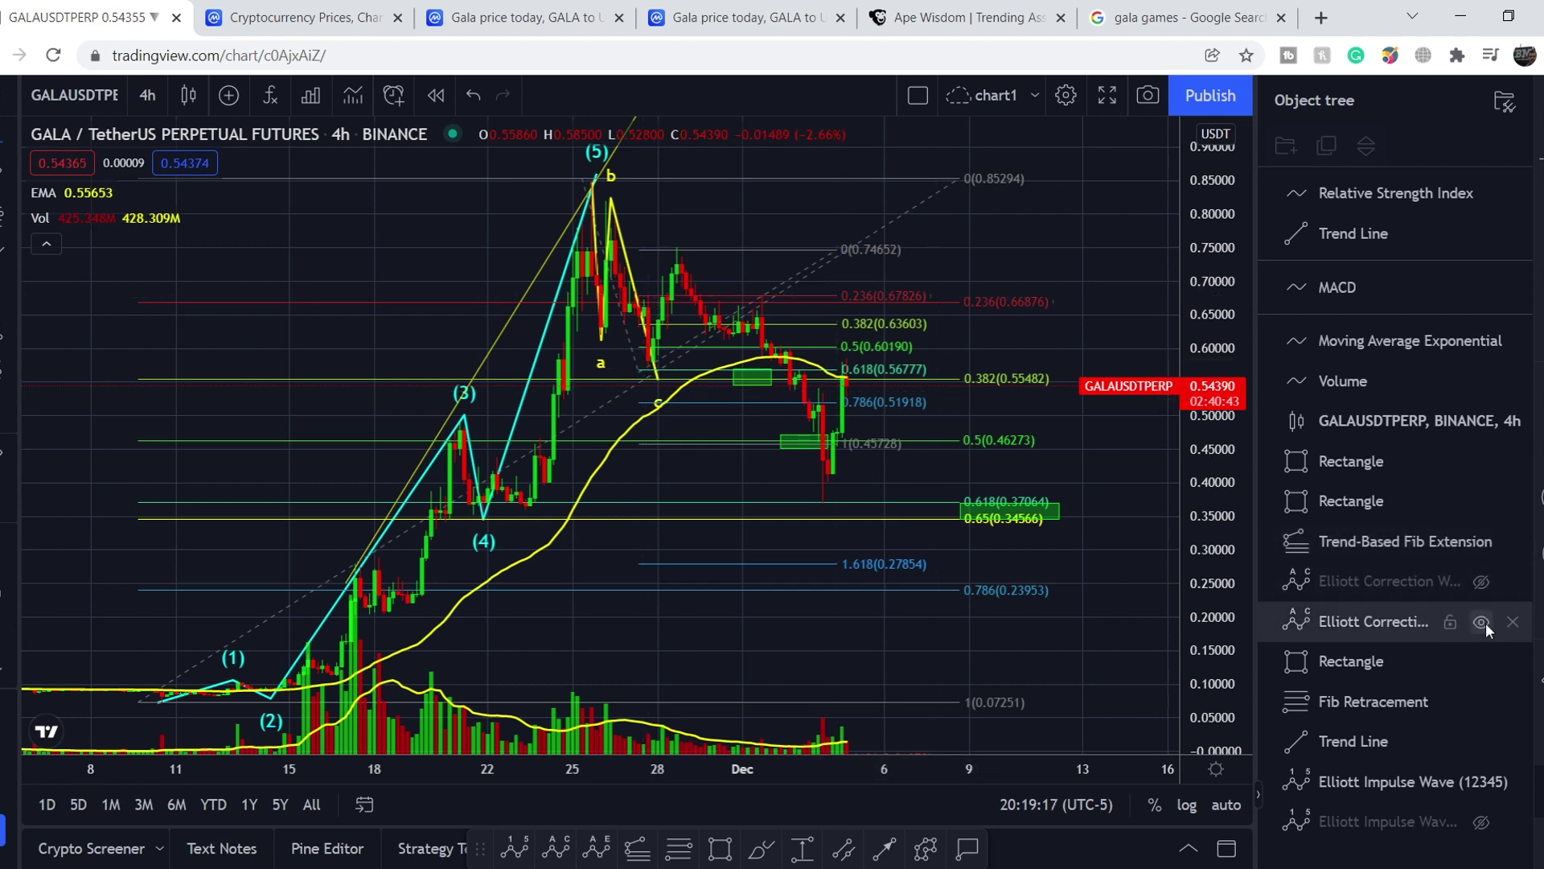
click(1483, 622)
click(1481, 581)
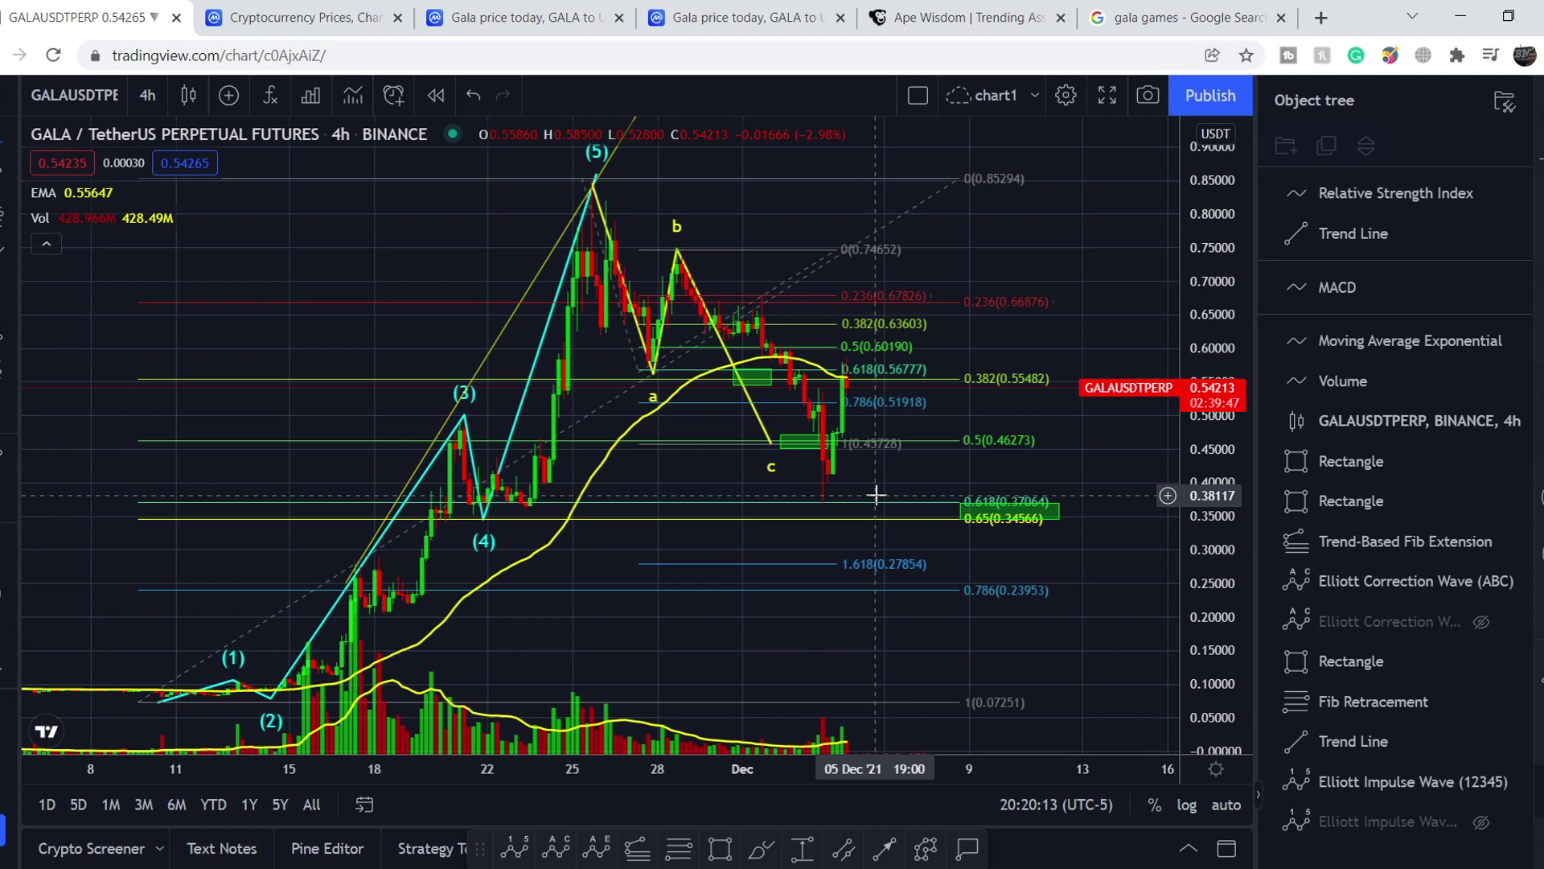
Measure the drop from the wave (5) top to near the 0.37 level, then clear it
shift+click(607, 191)
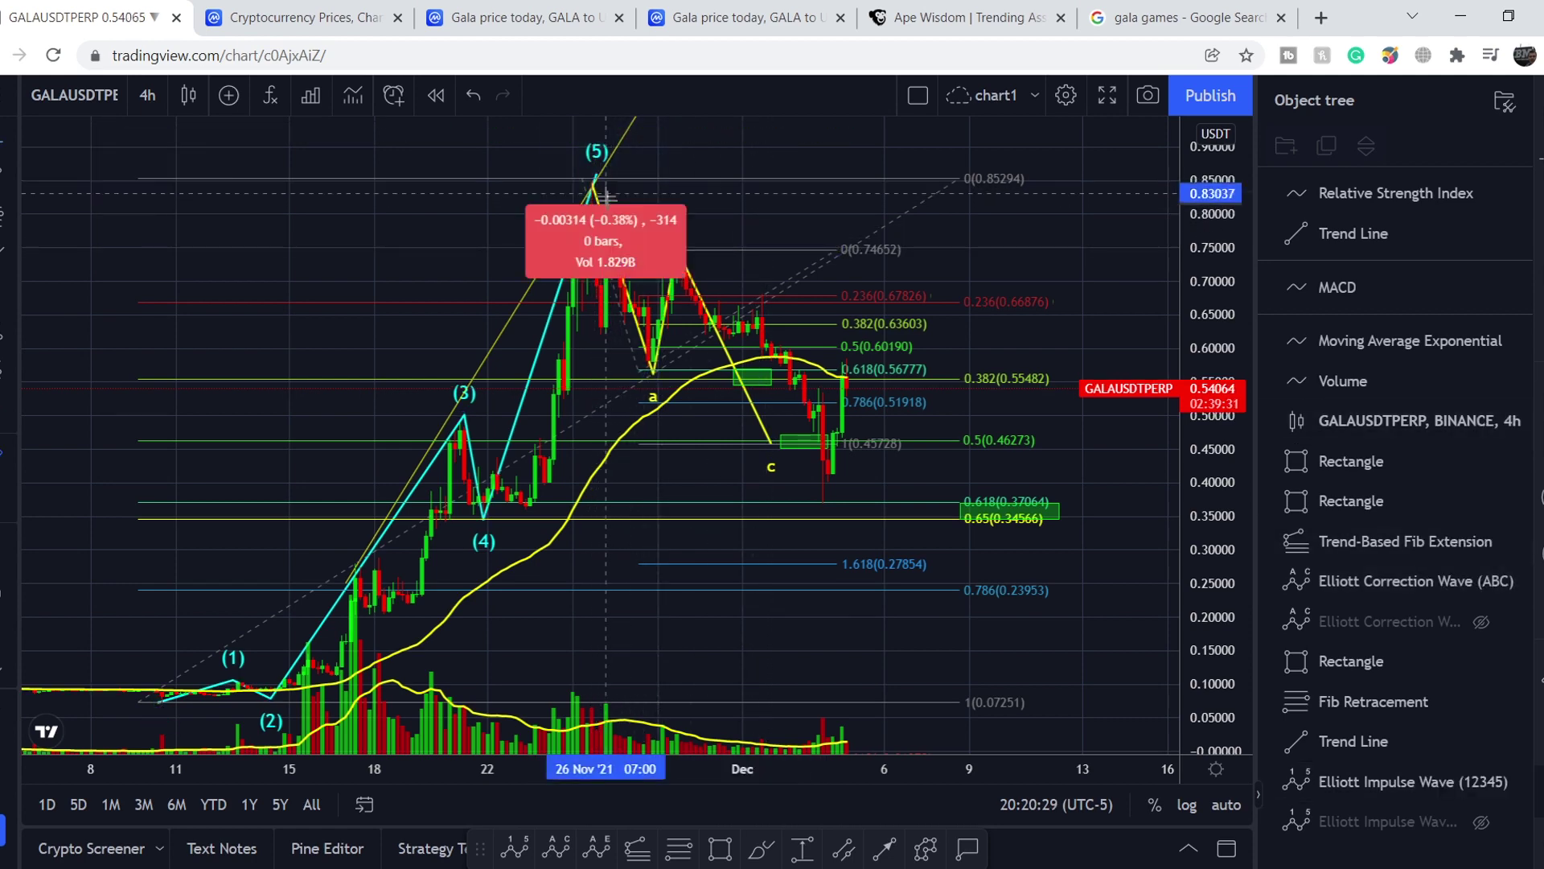
click(896, 504)
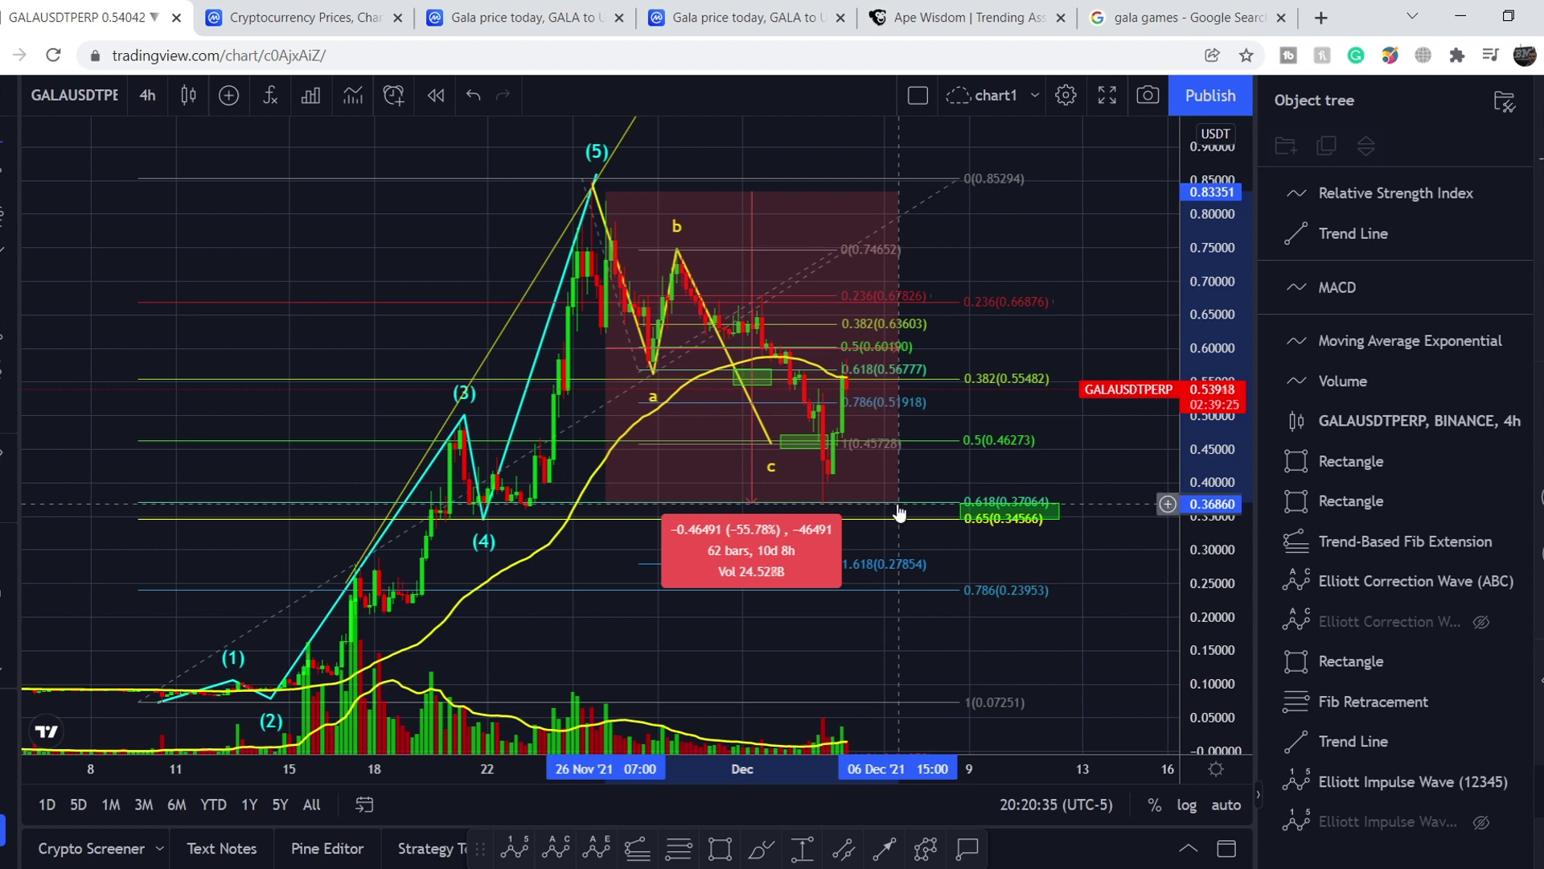
click(912, 483)
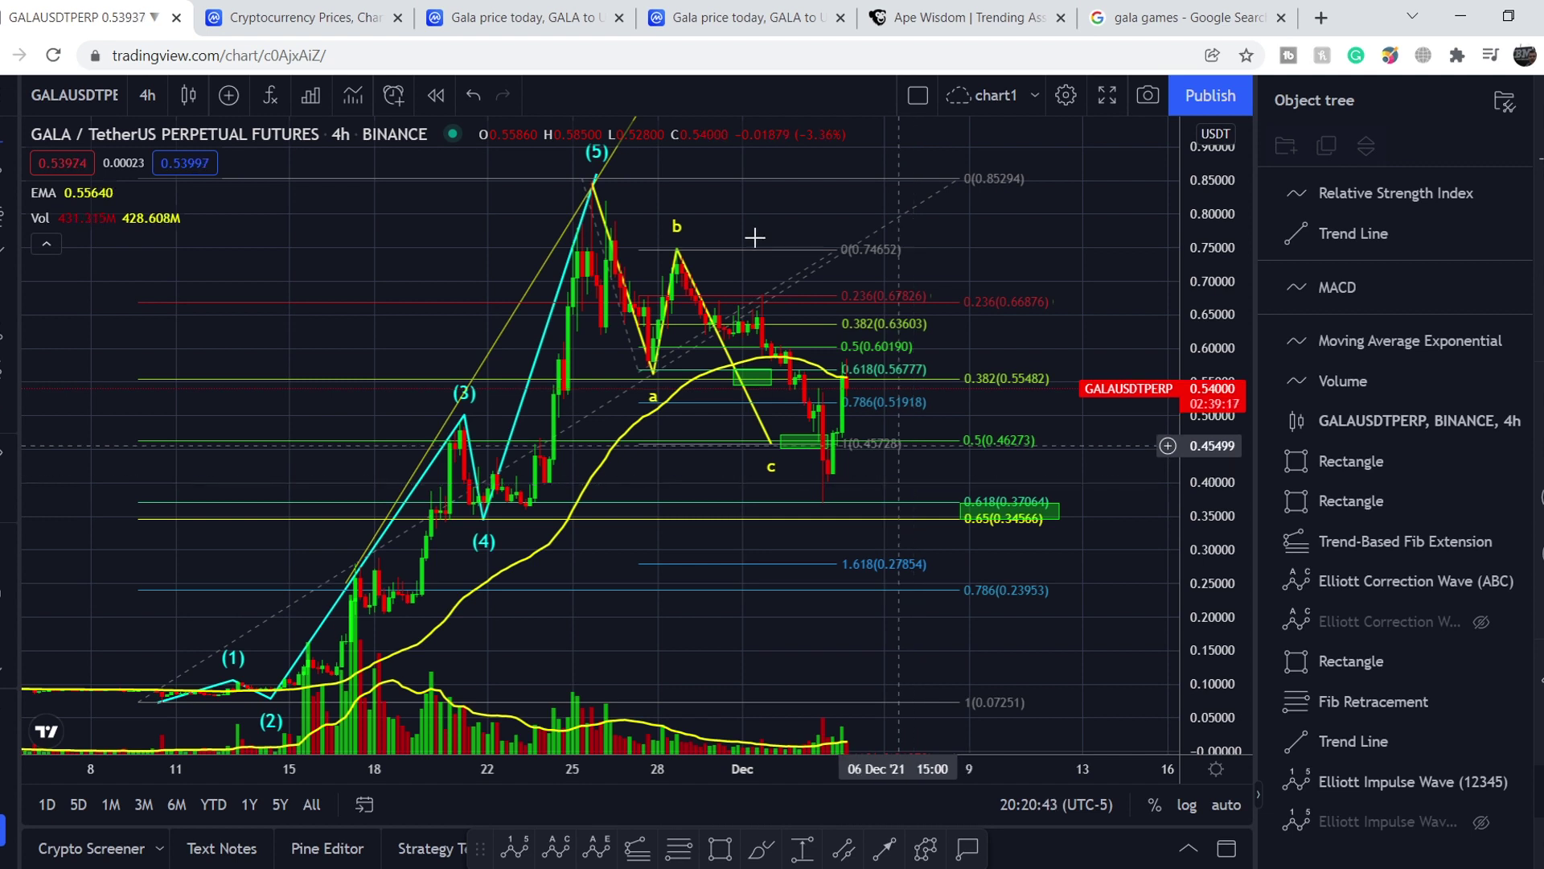
On CoinMarketCap's prices page, highlight the 5.45% market decrease, scroll the table, and open Gala
click(287, 24)
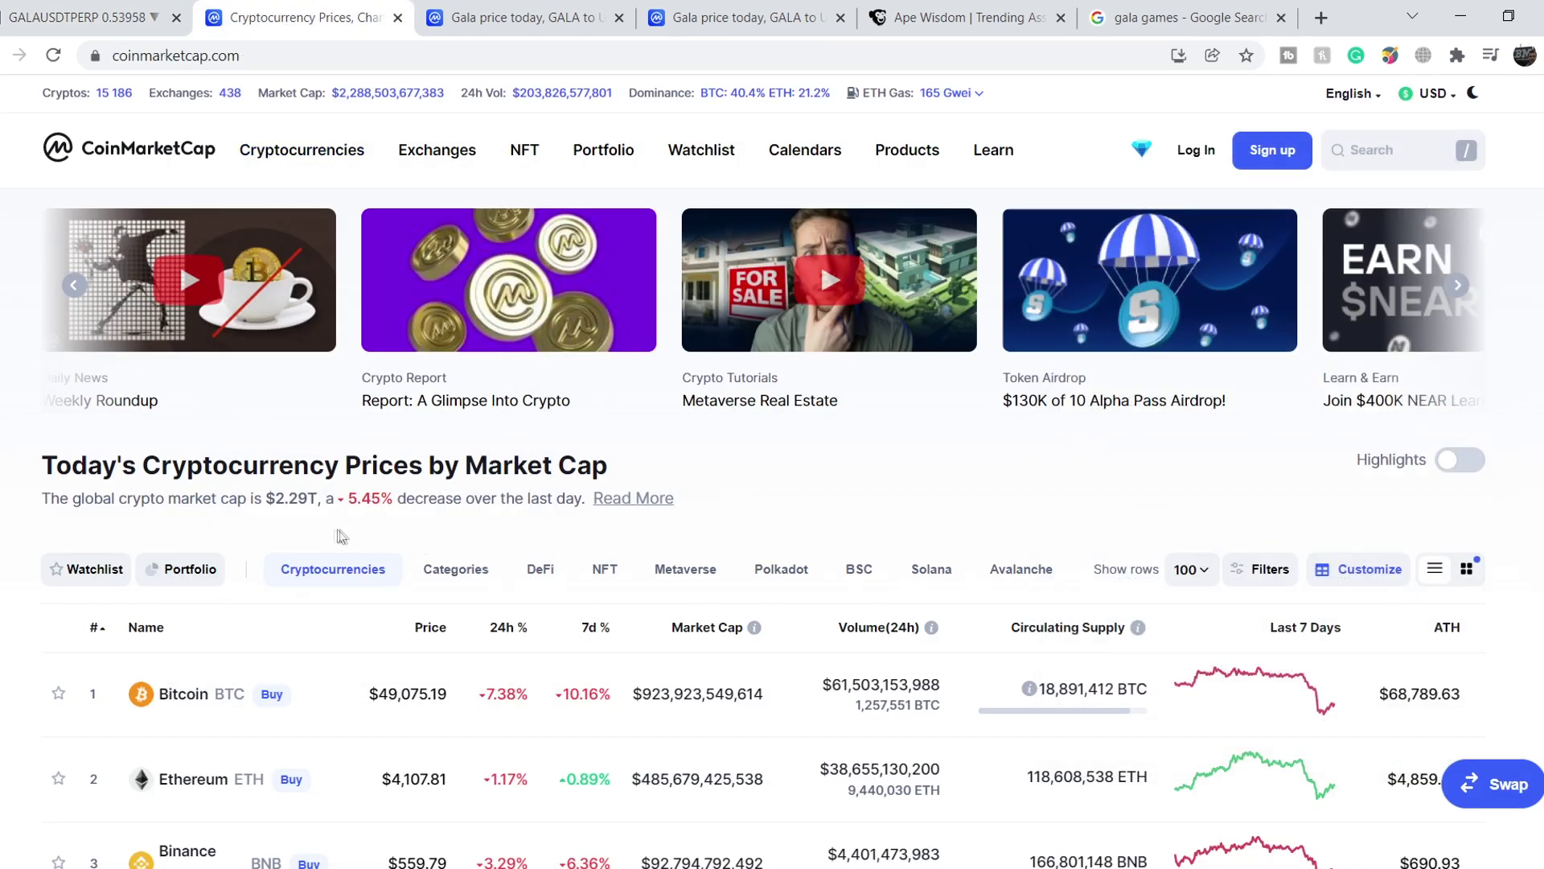
drag(266, 501, 381, 498)
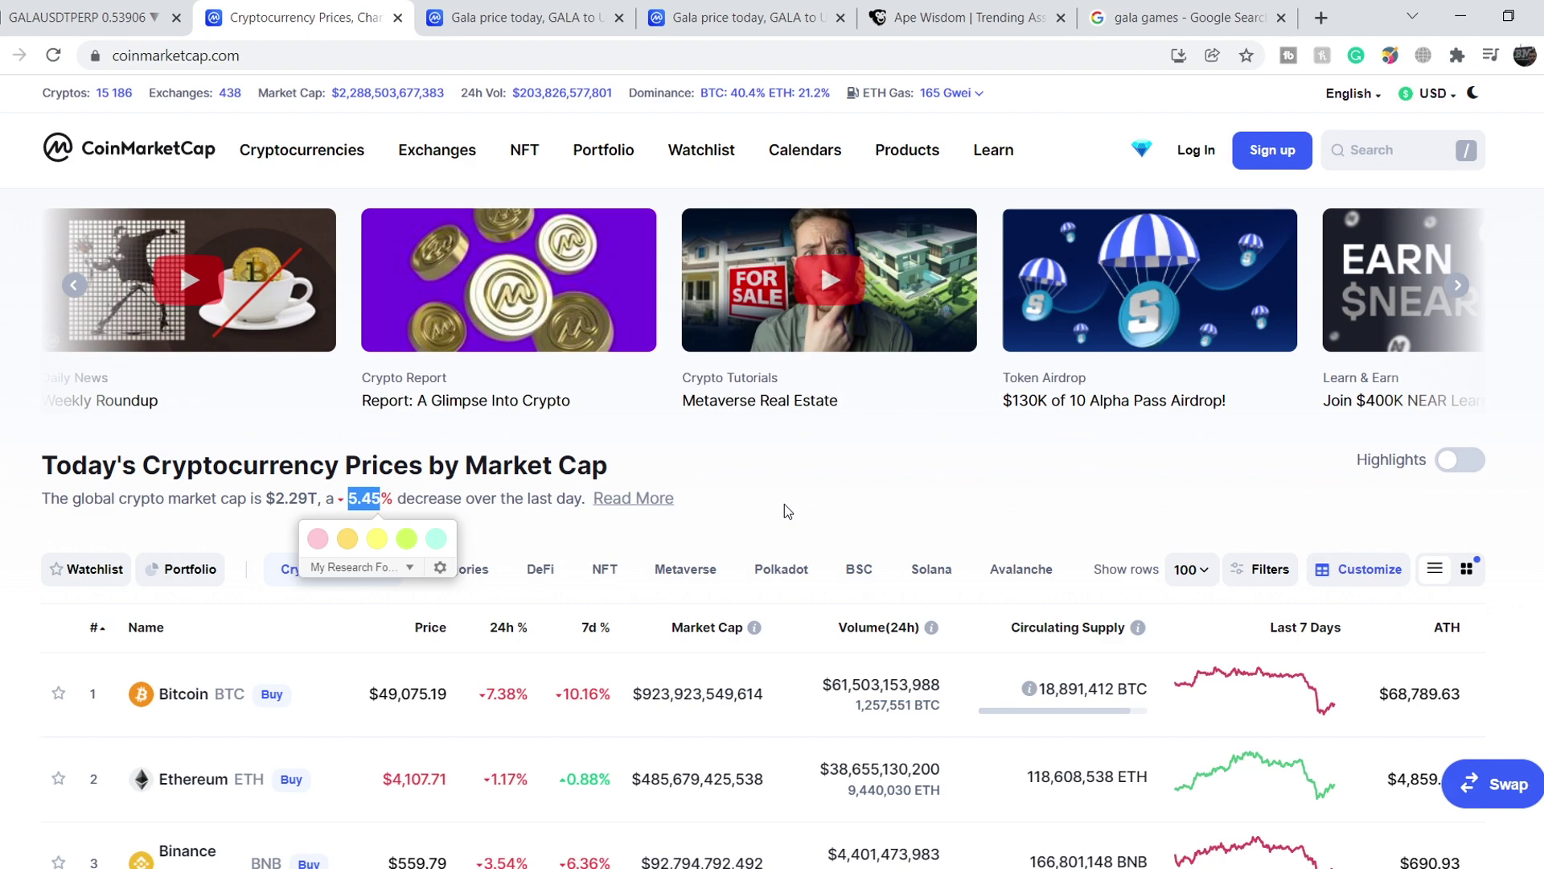
scroll(784, 504, down, 5)
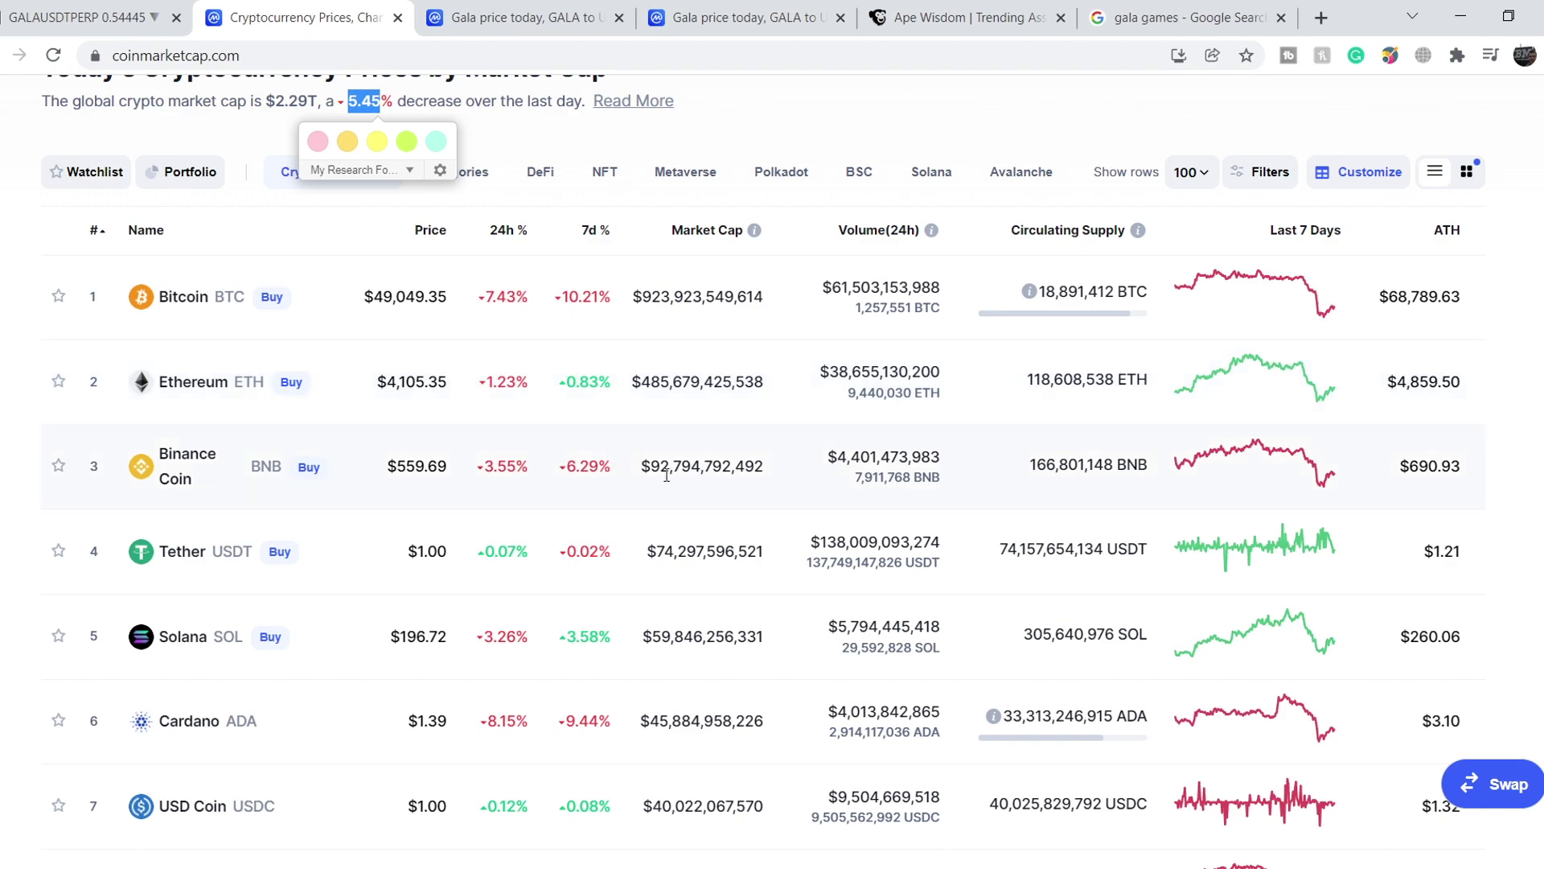
scroll(666, 481, down, 5)
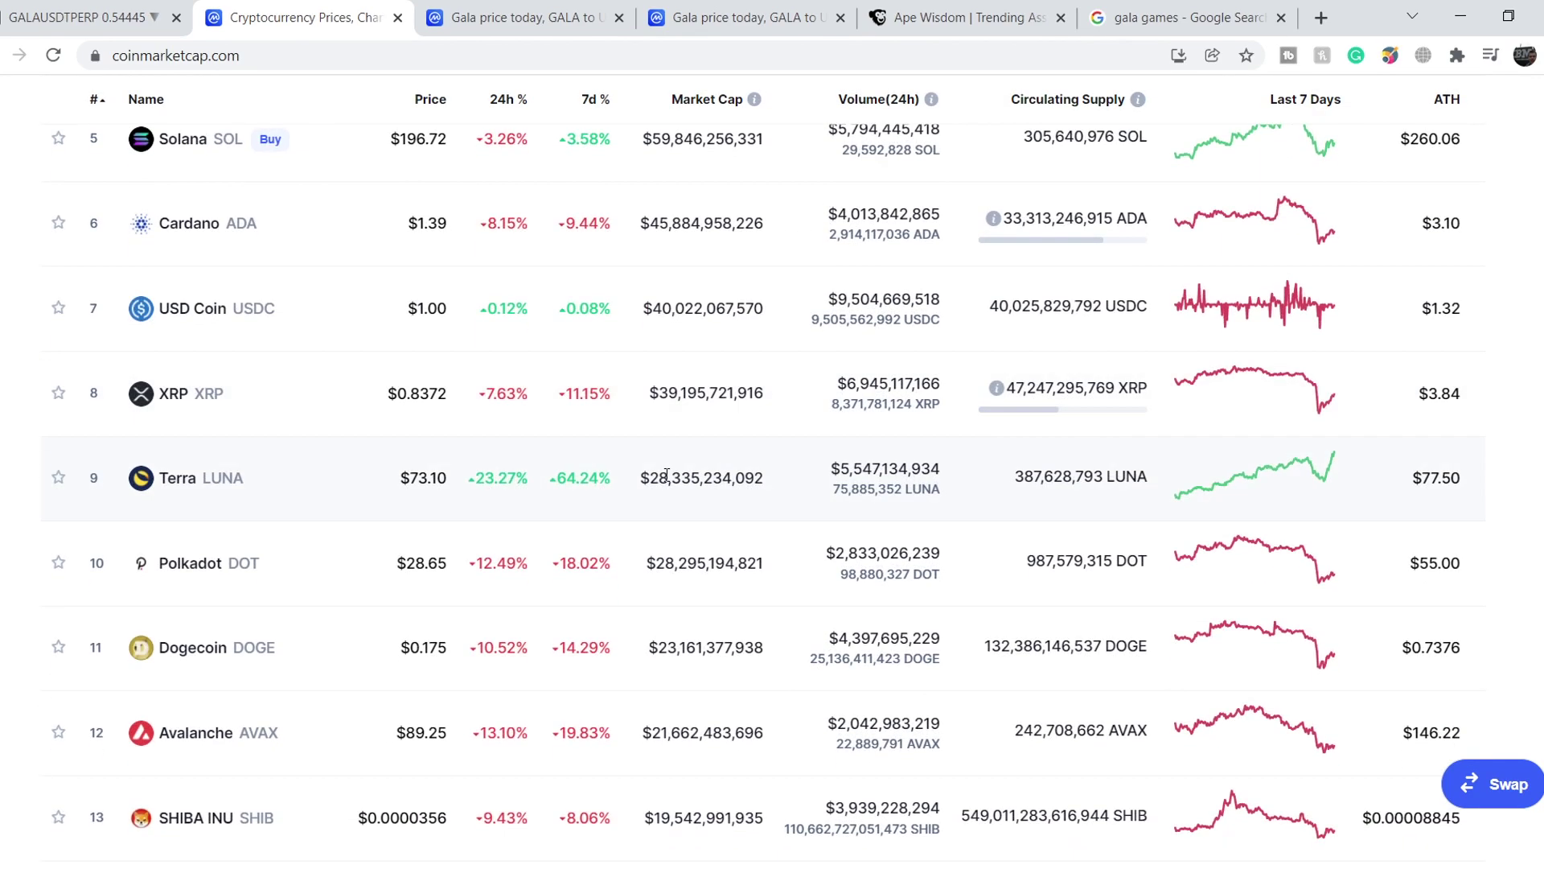
scroll(666, 481, up, 4)
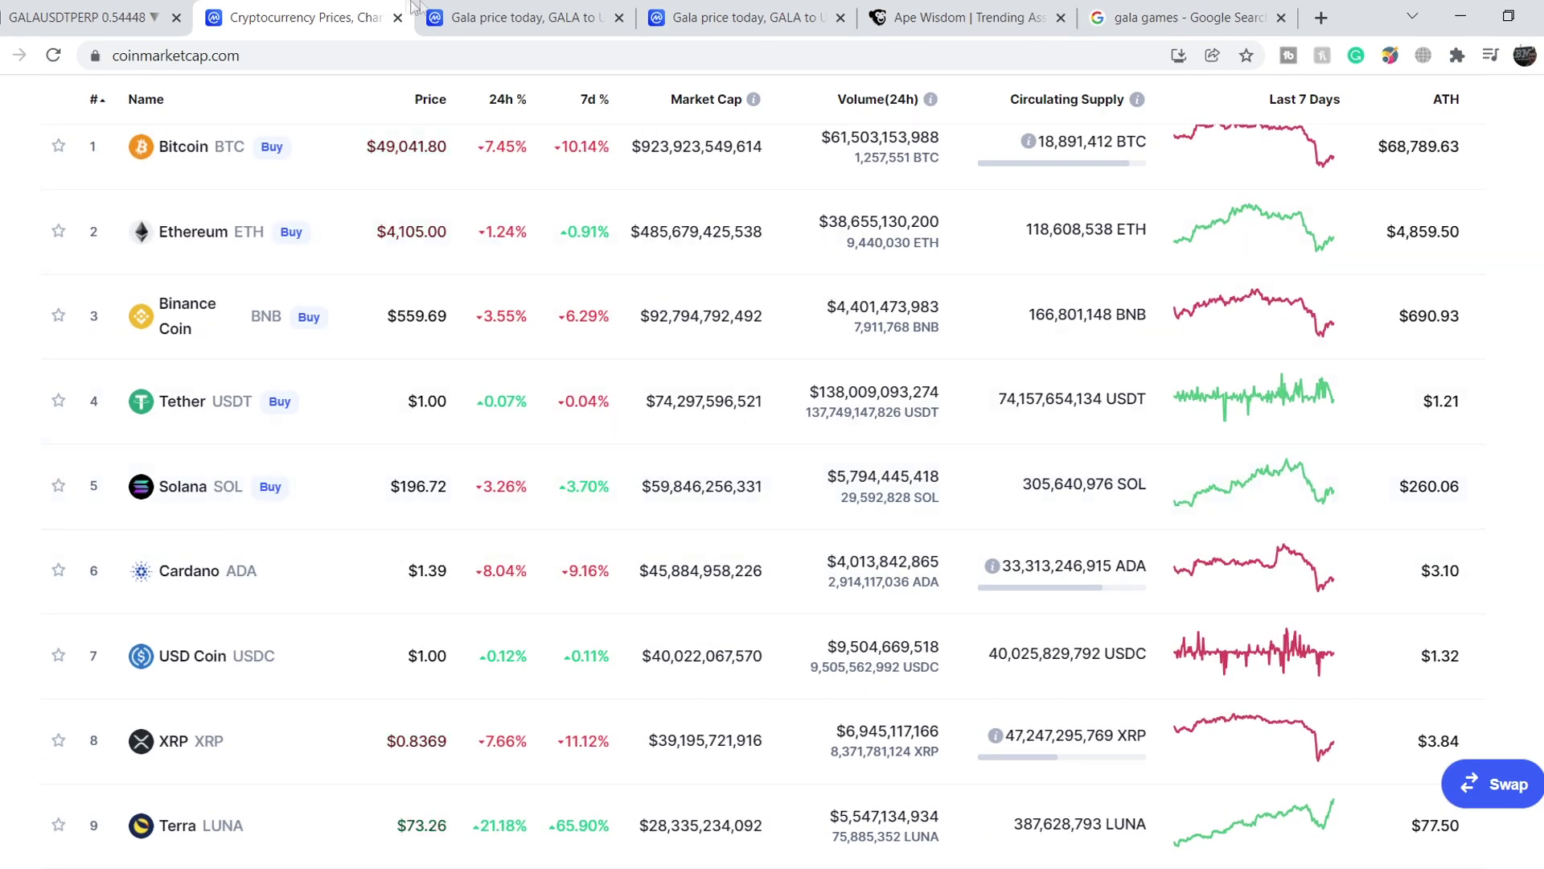
click(500, 17)
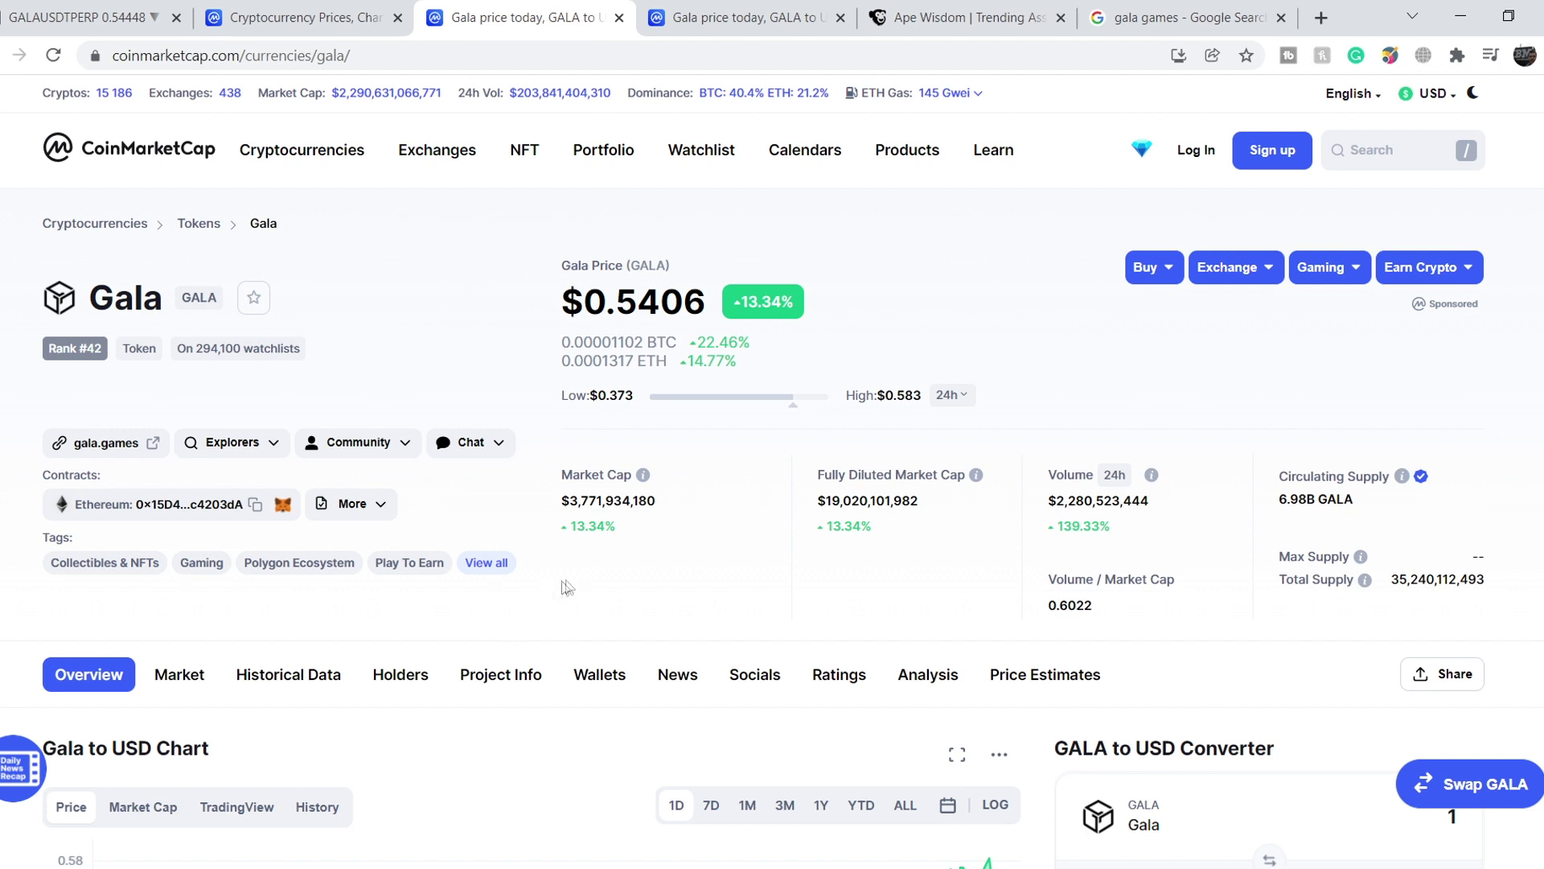
Highlight Gala's market cap and 24h volume, scroll to its chart, then visit the Gala news page
drag(574, 500, 599, 500)
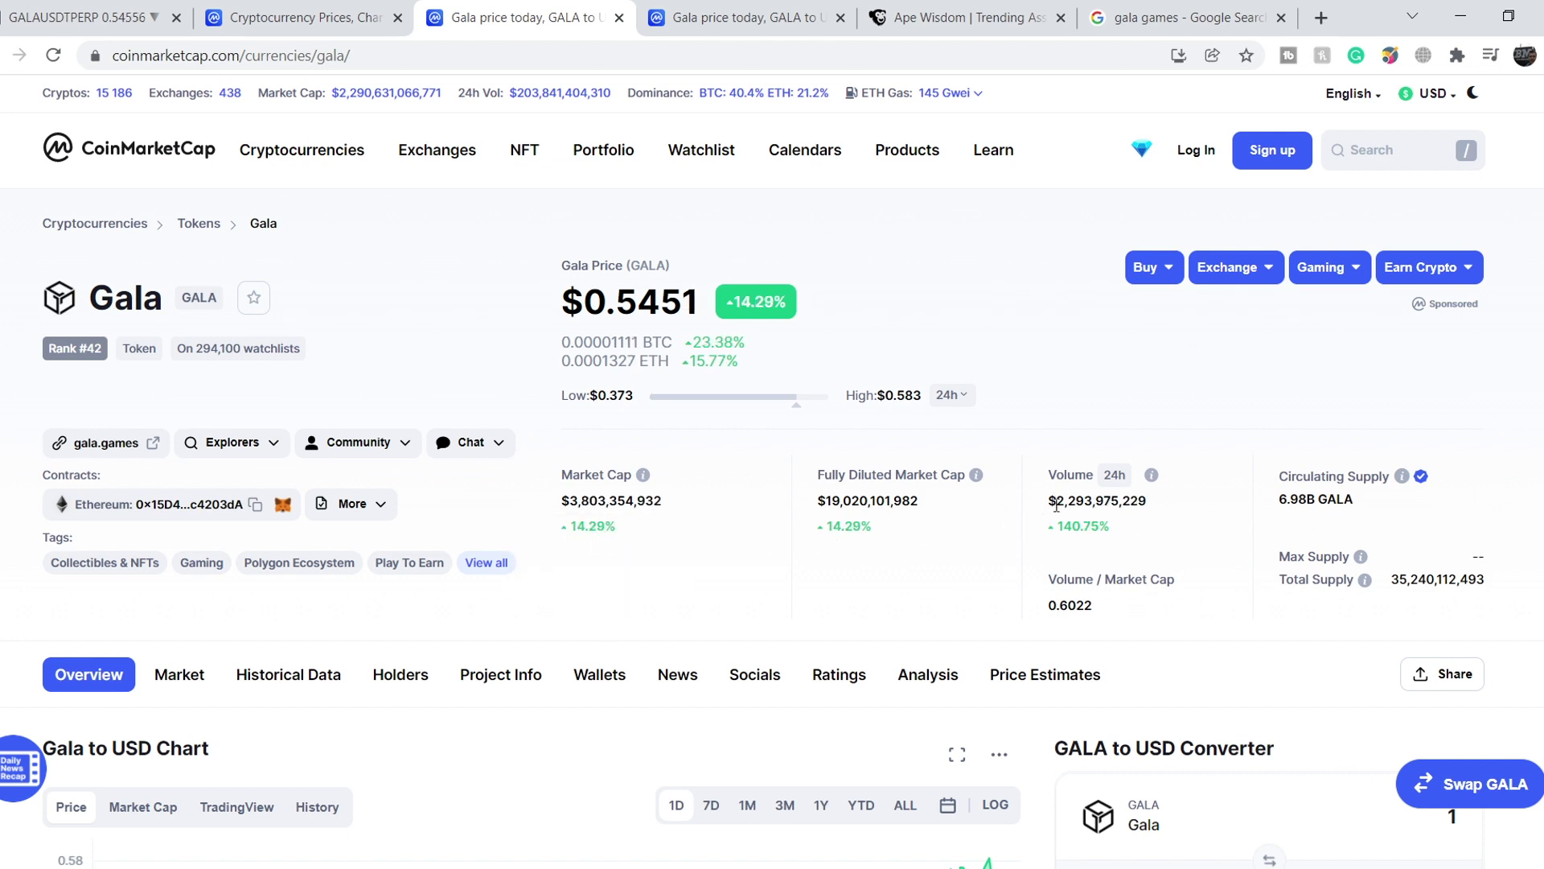
drag(1056, 505, 1094, 505)
click(789, 595)
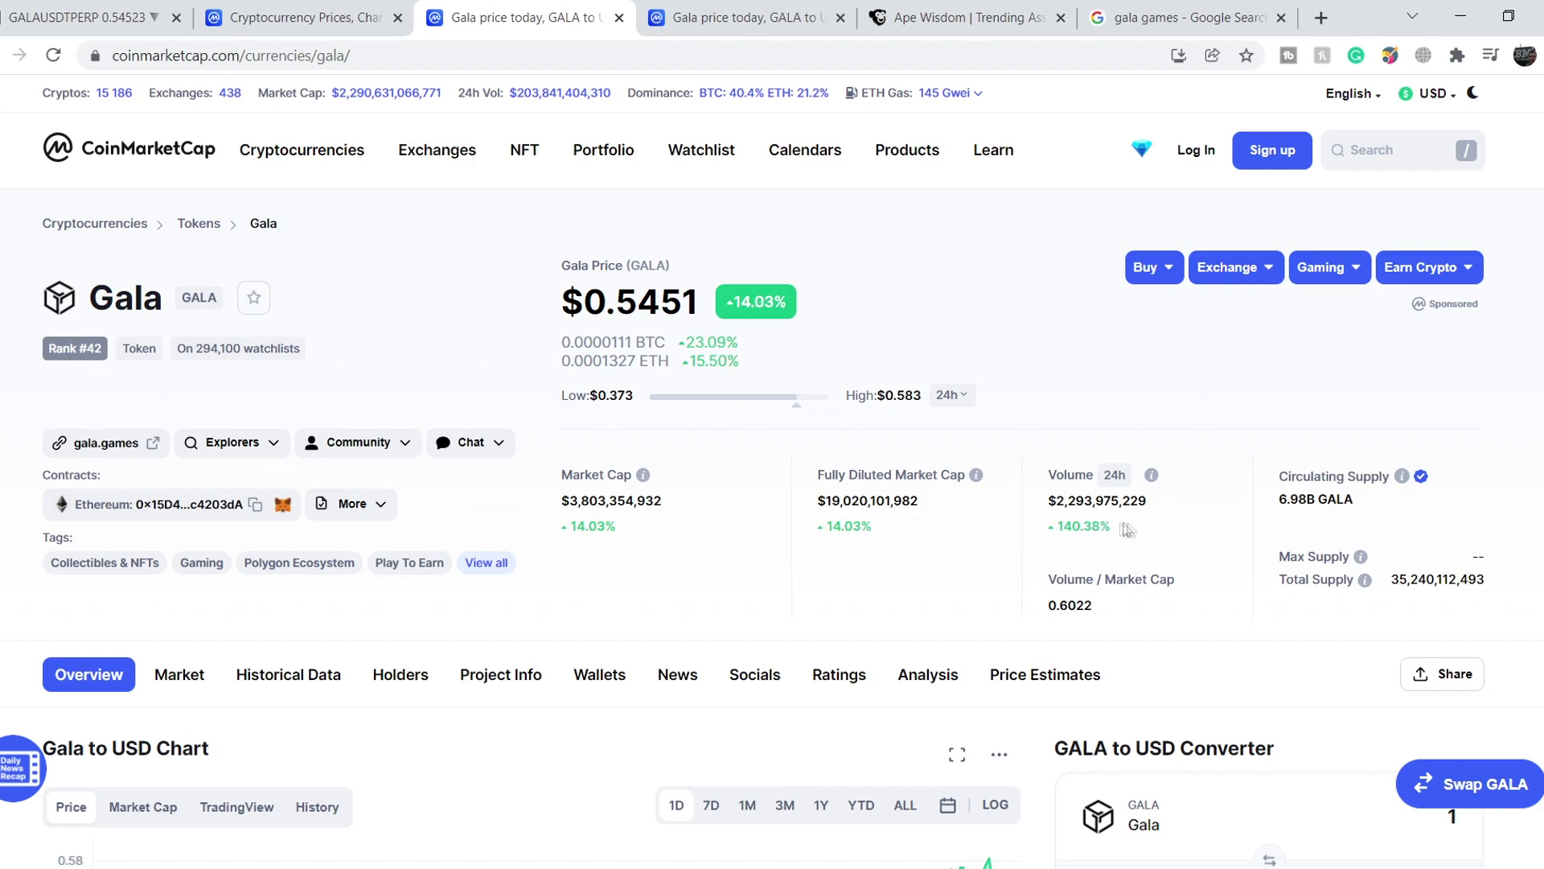
scroll(940, 589, down, 4)
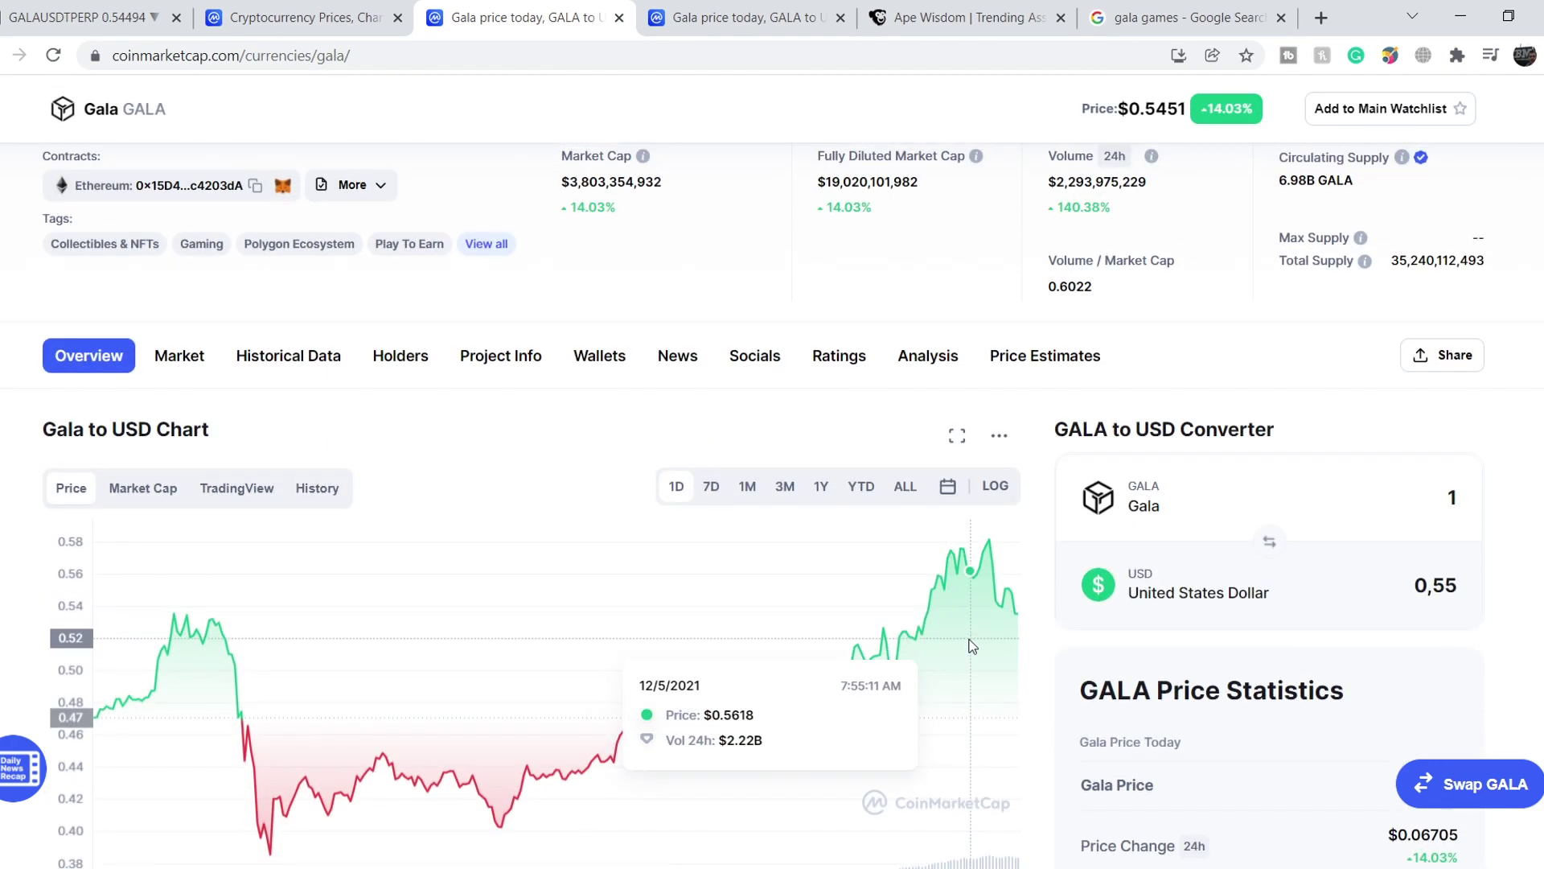
scroll(971, 646, down, 3)
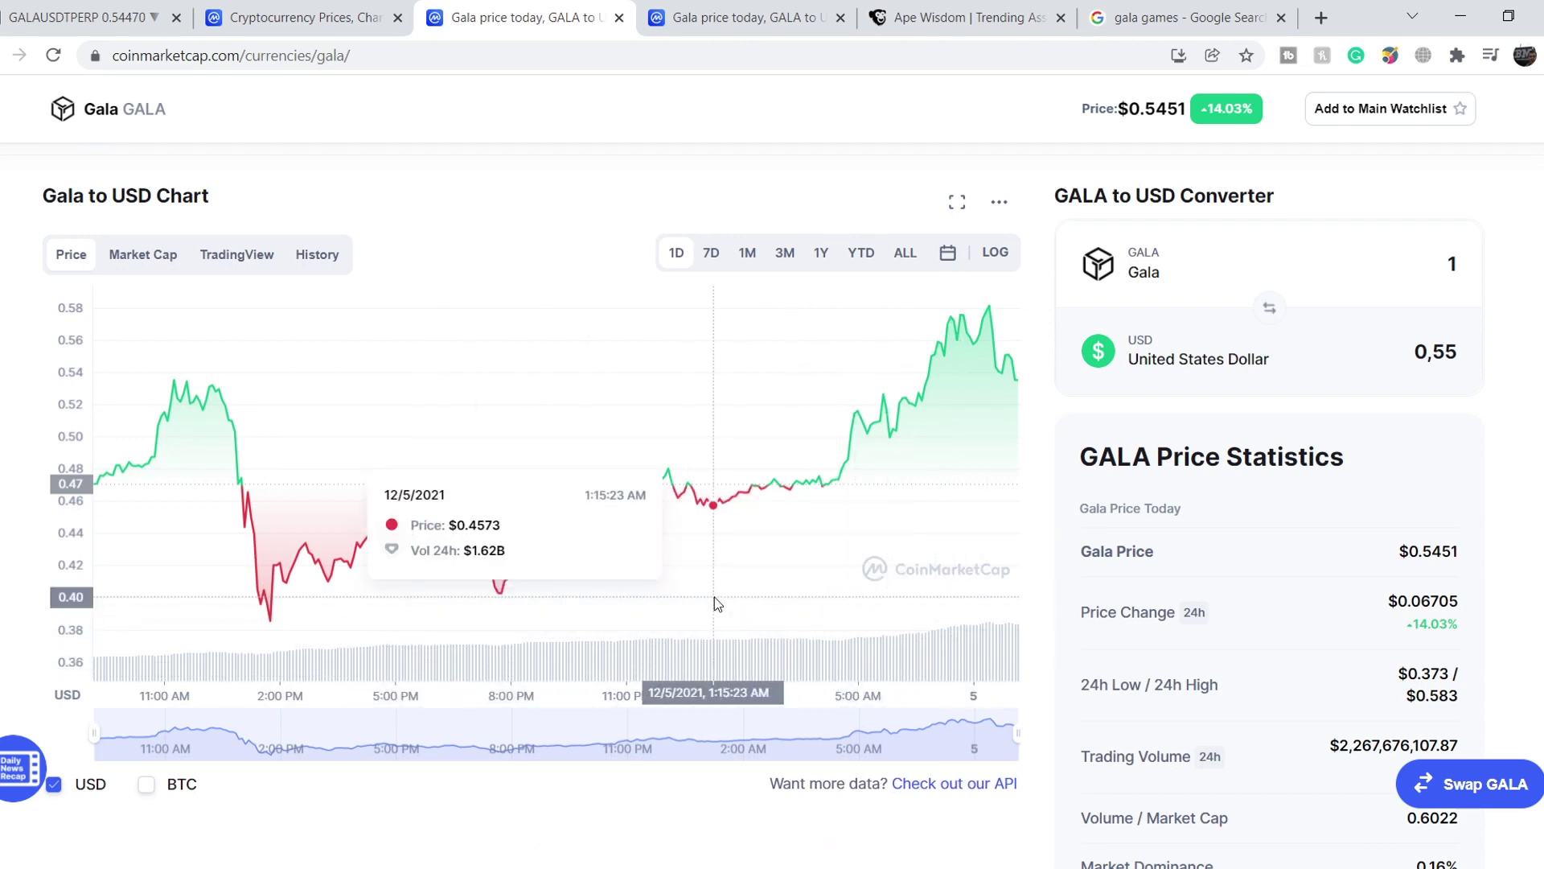
click(88, 17)
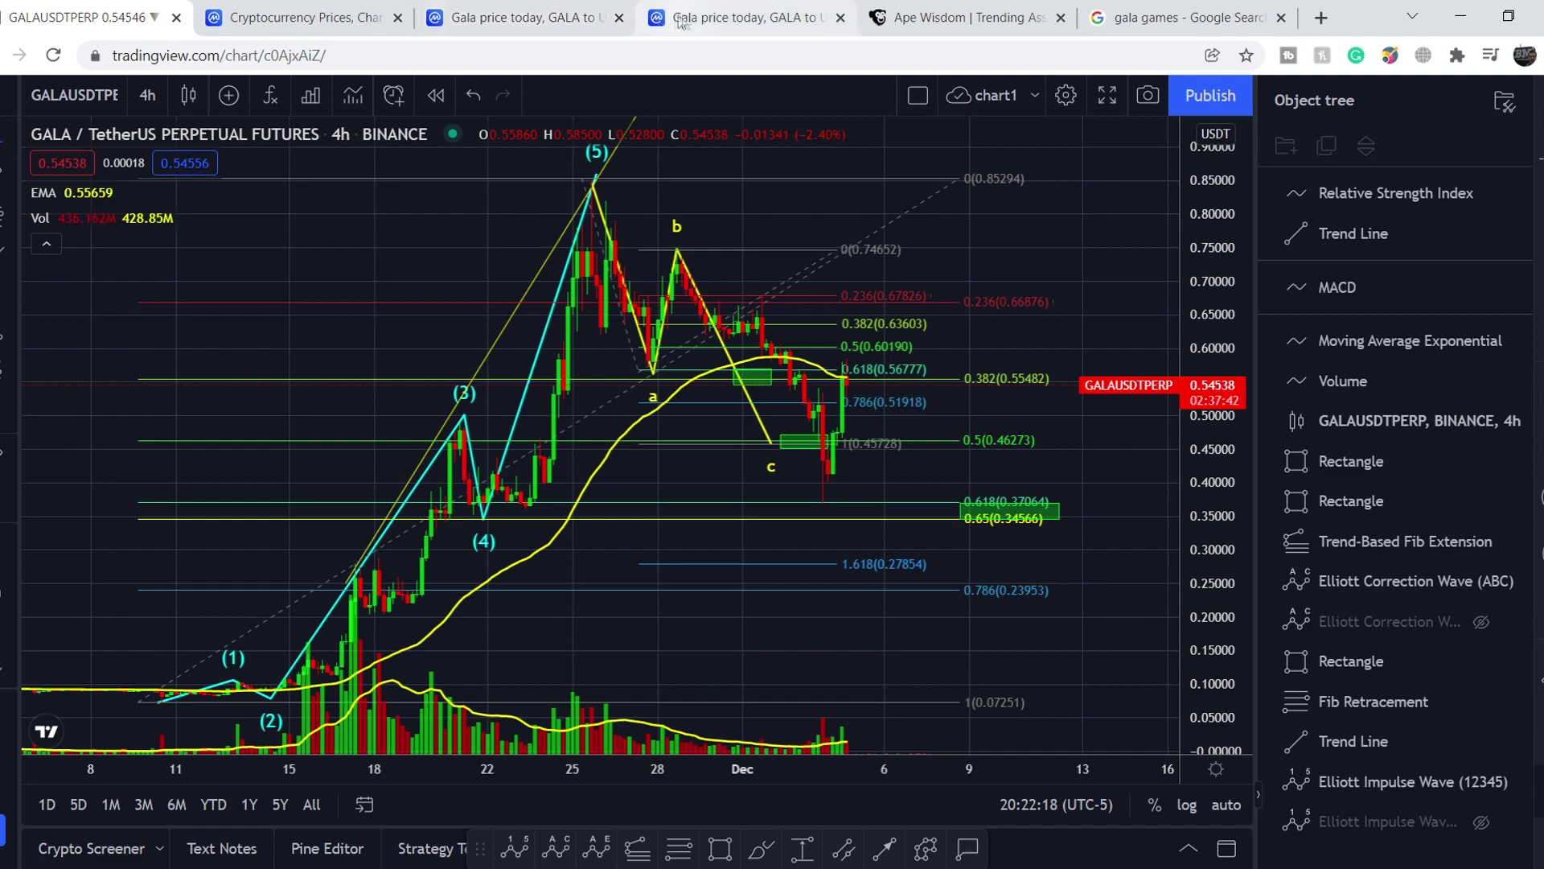
click(744, 18)
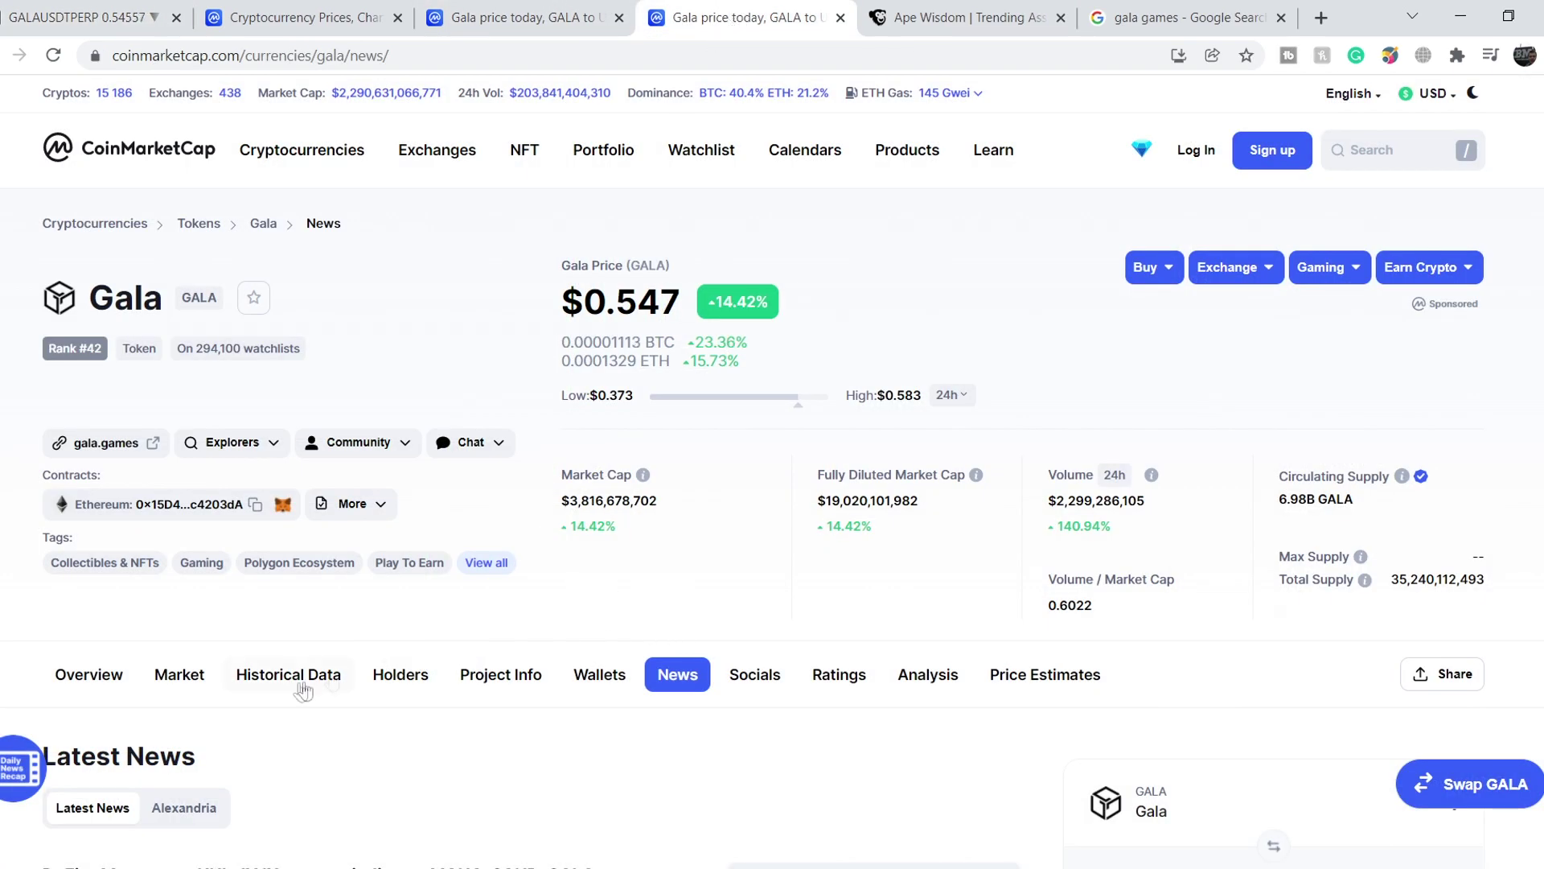
scroll(728, 568, down, 7)
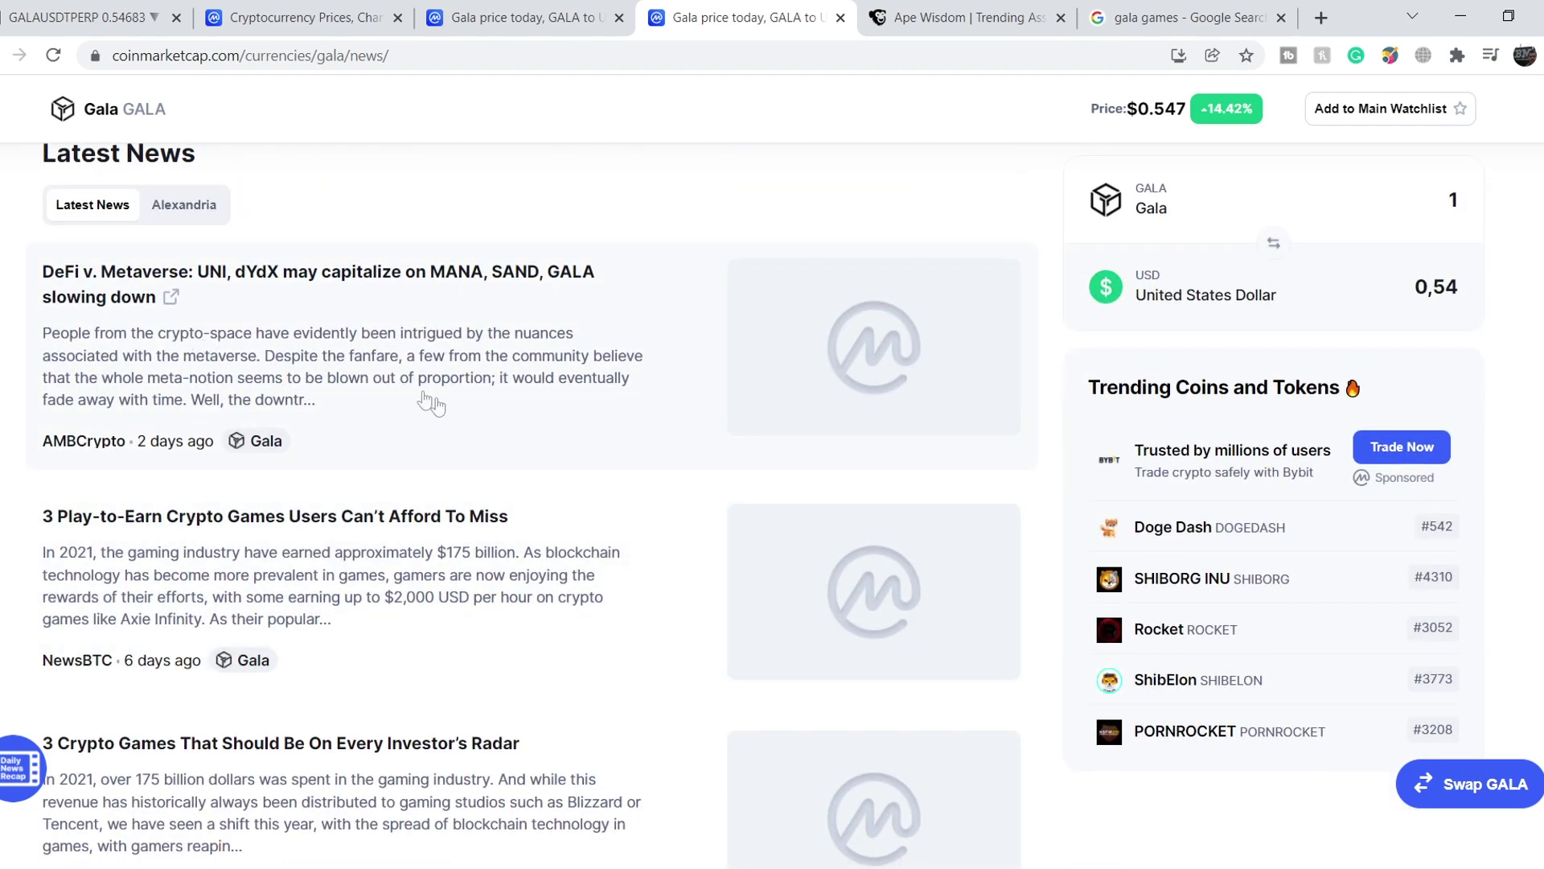
scroll(456, 457, down, 3)
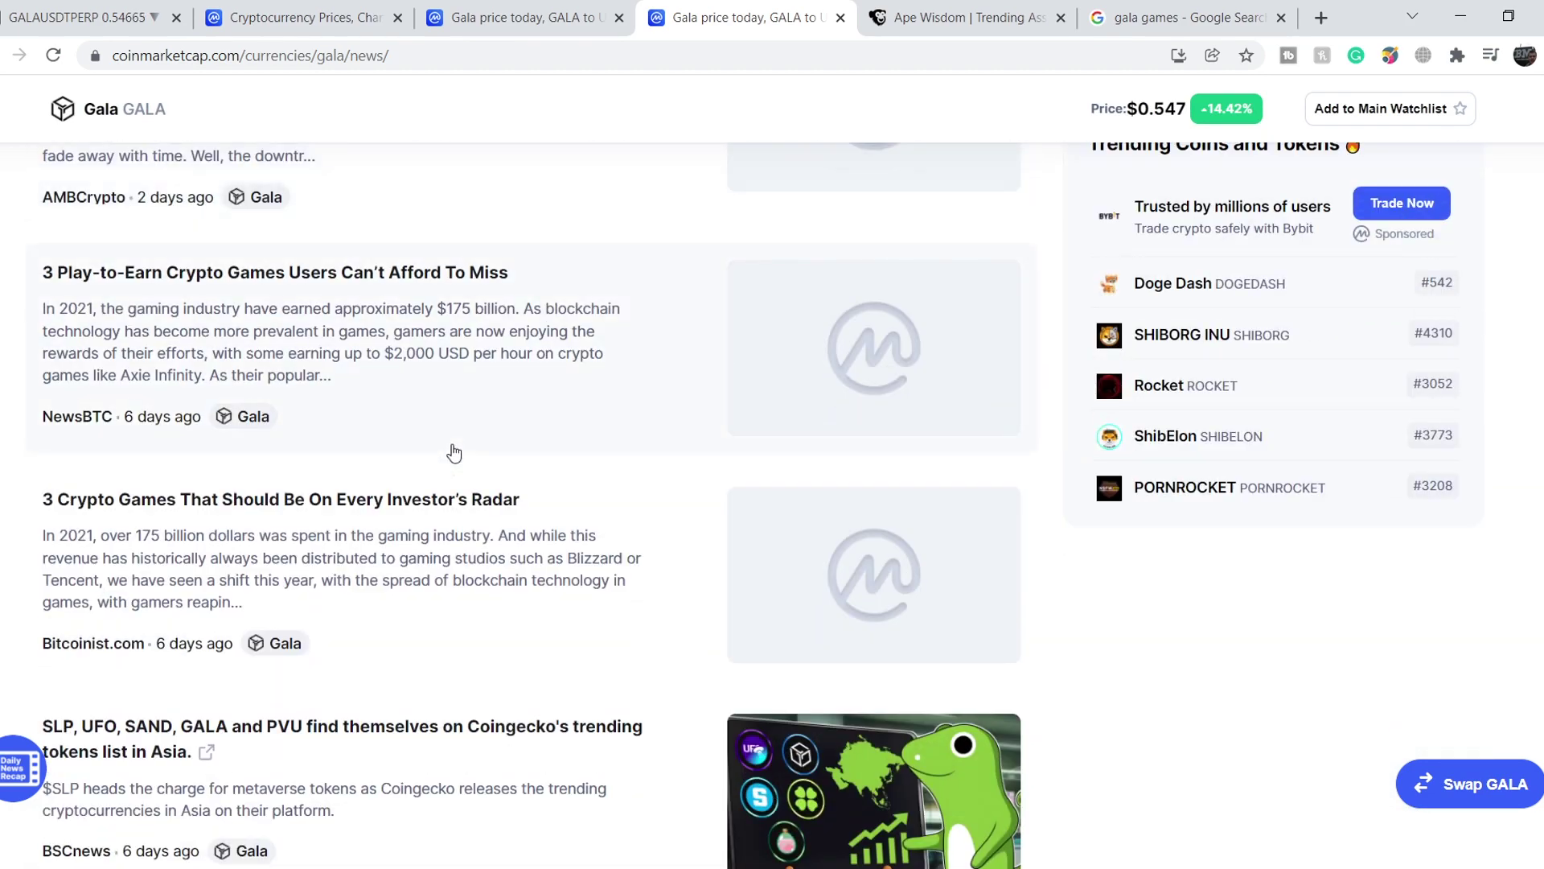
scroll(449, 572, down, 3)
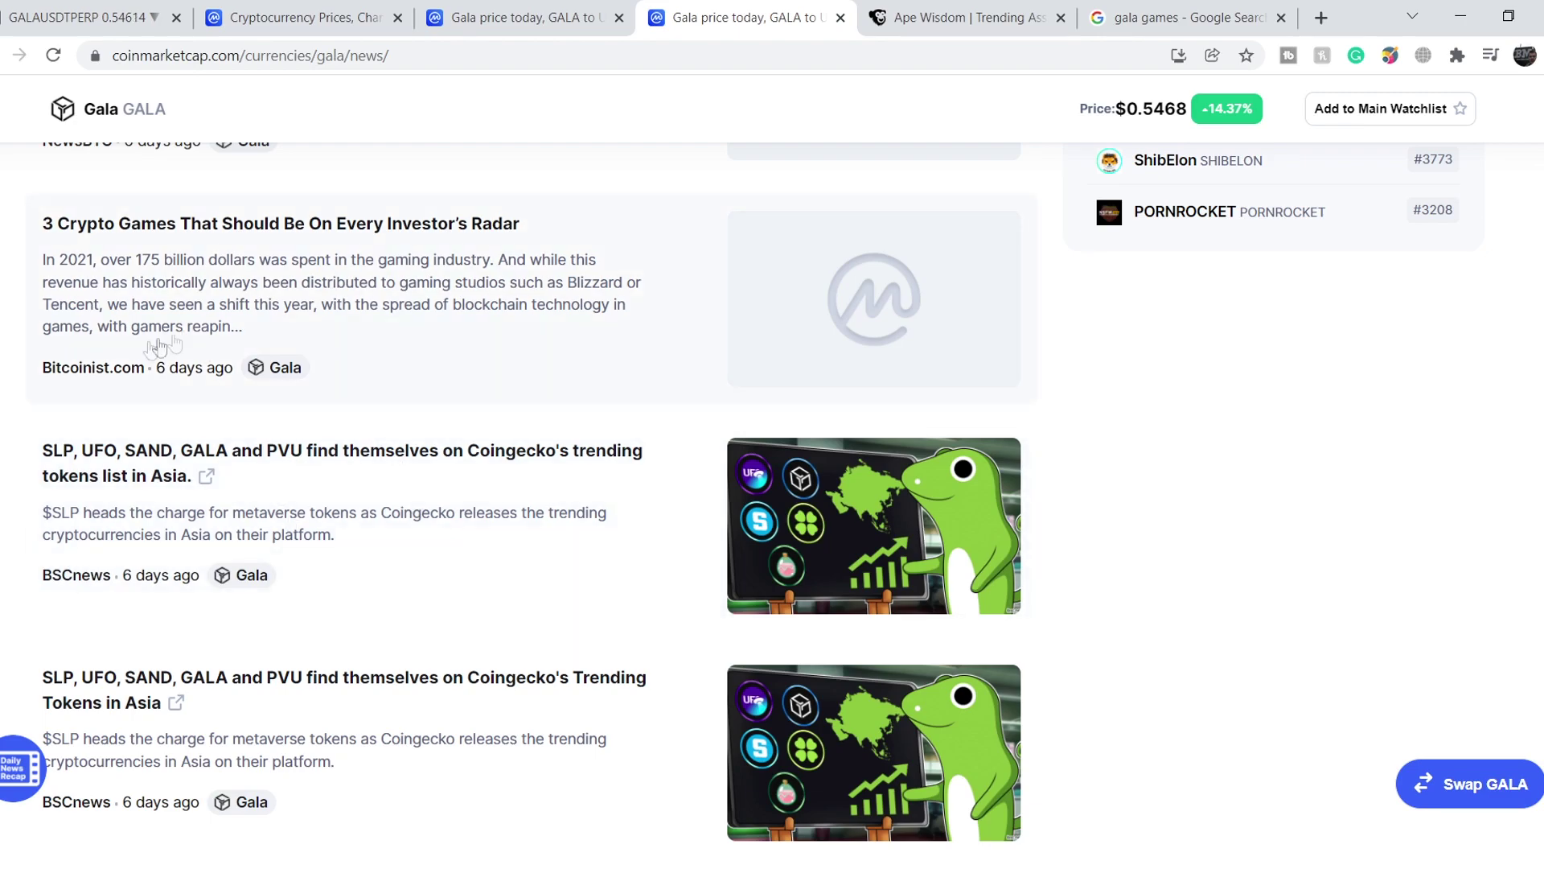
scroll(431, 756, down, 5)
scroll(426, 599, up, 12)
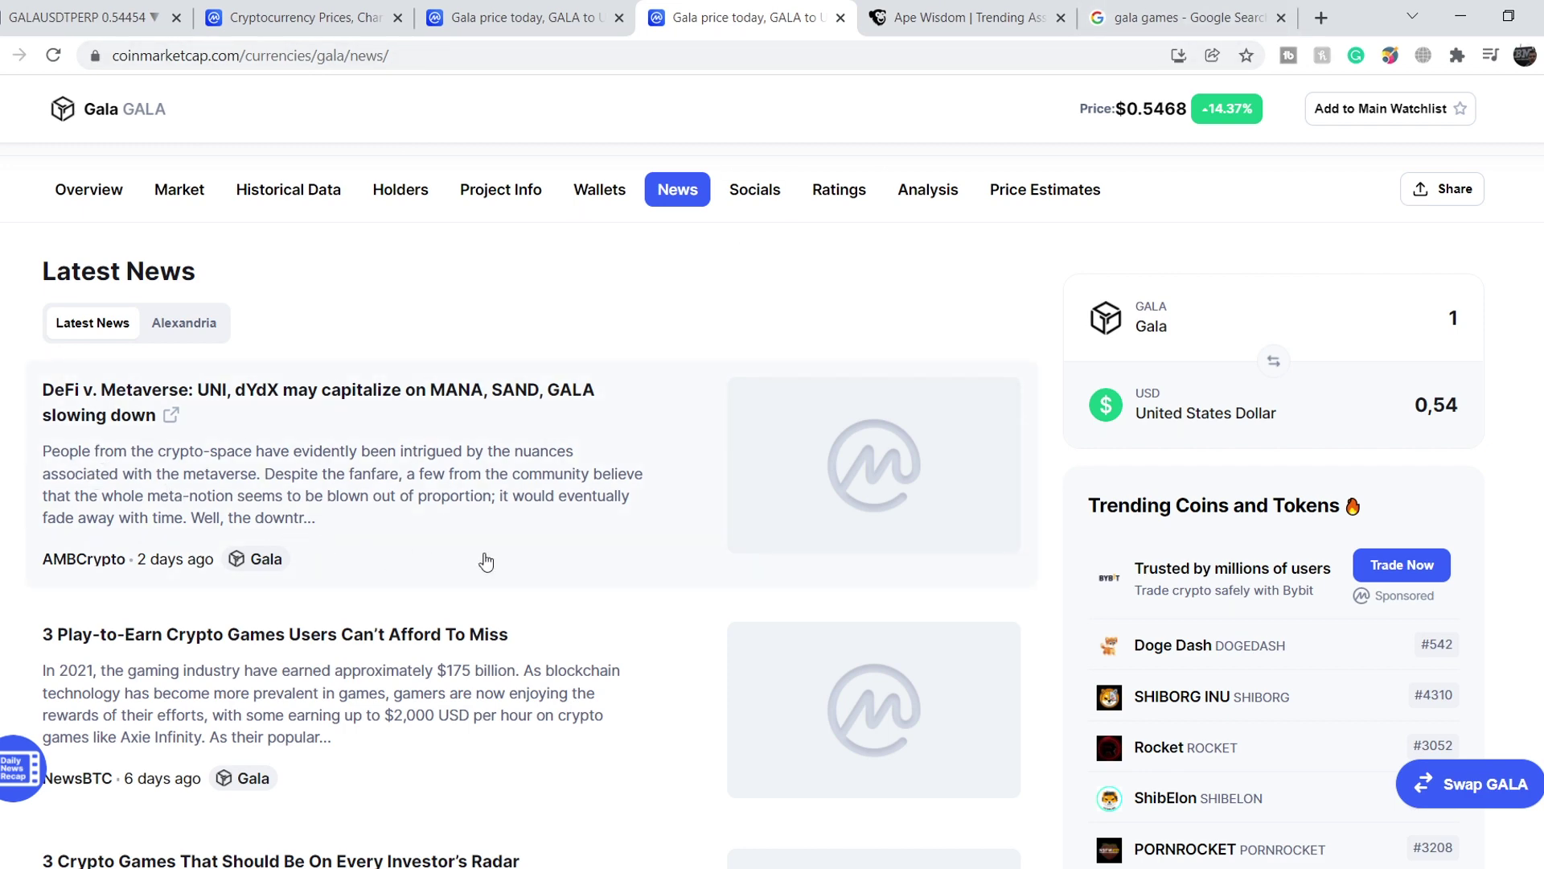
click(1174, 20)
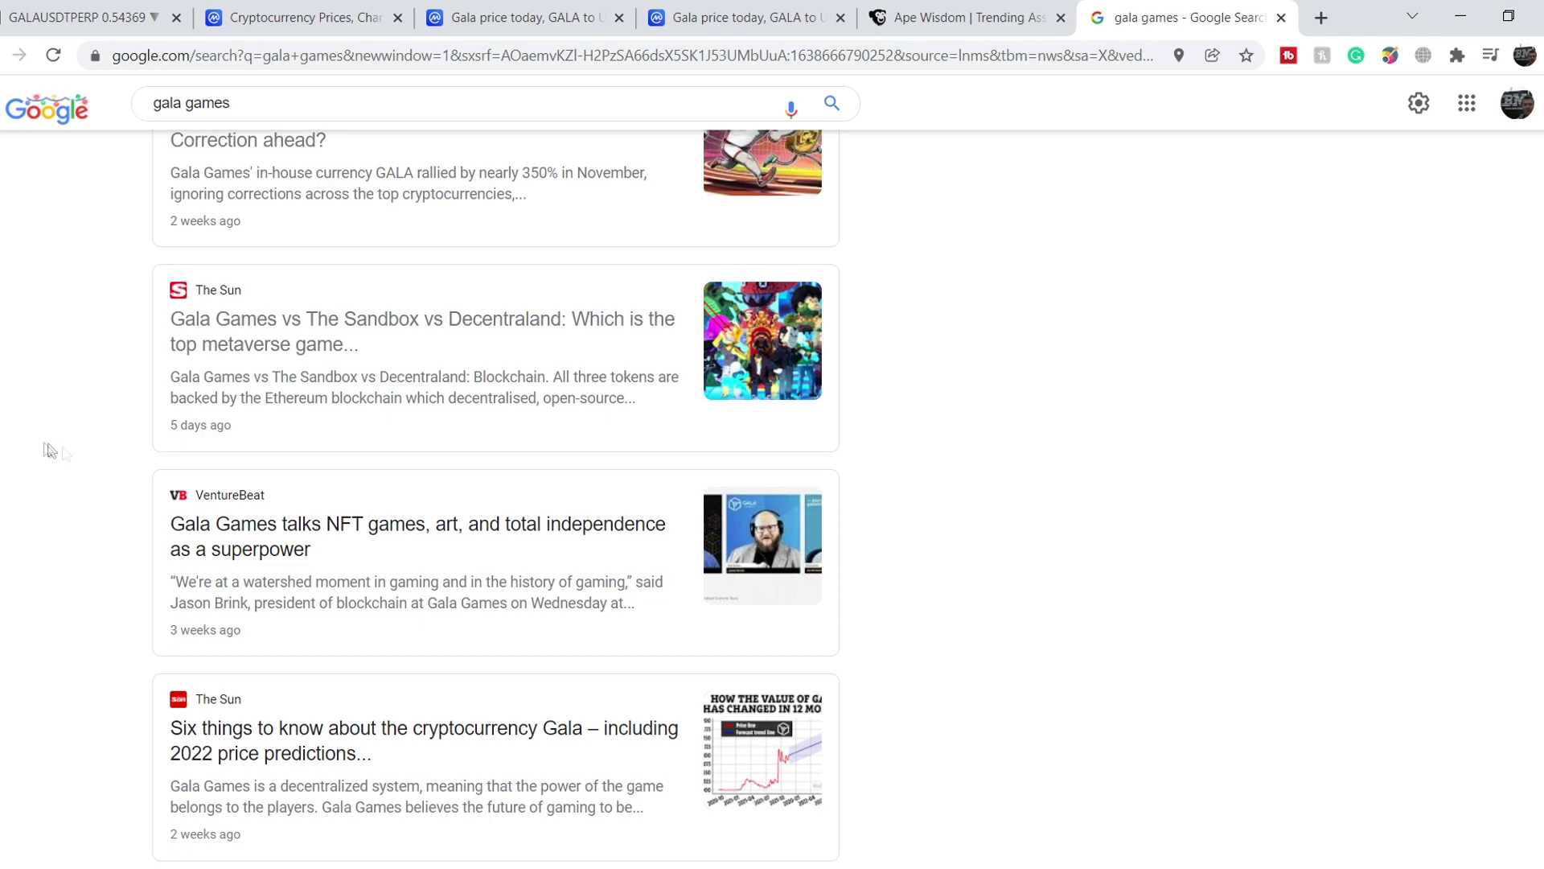
Scroll the gala games news results, then move to the Ape Wisdom trending ranking
scroll(70, 456, up, 7)
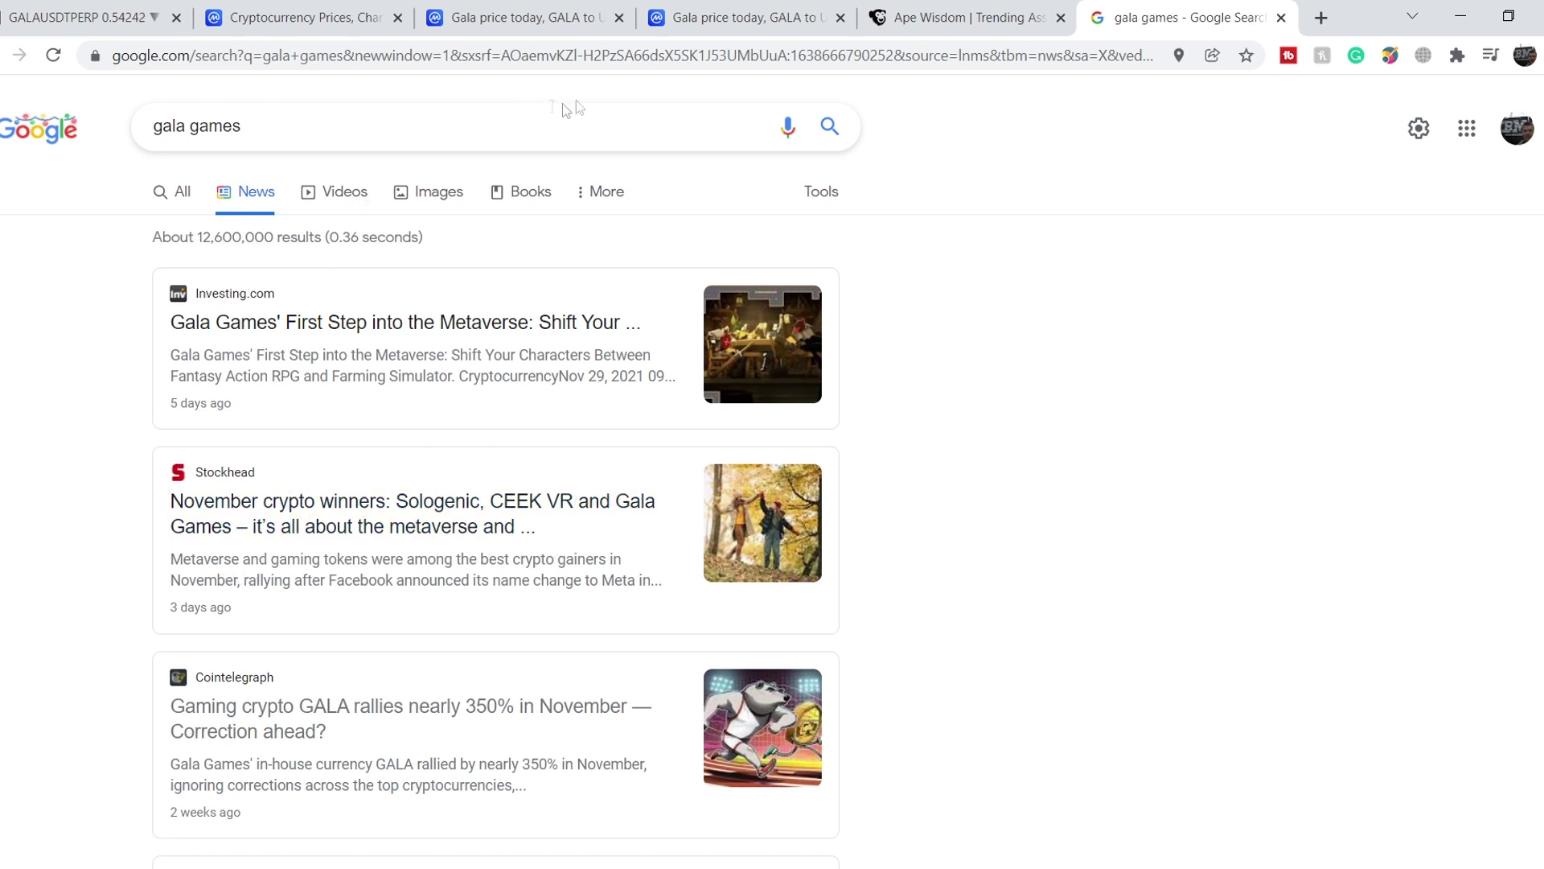
click(963, 26)
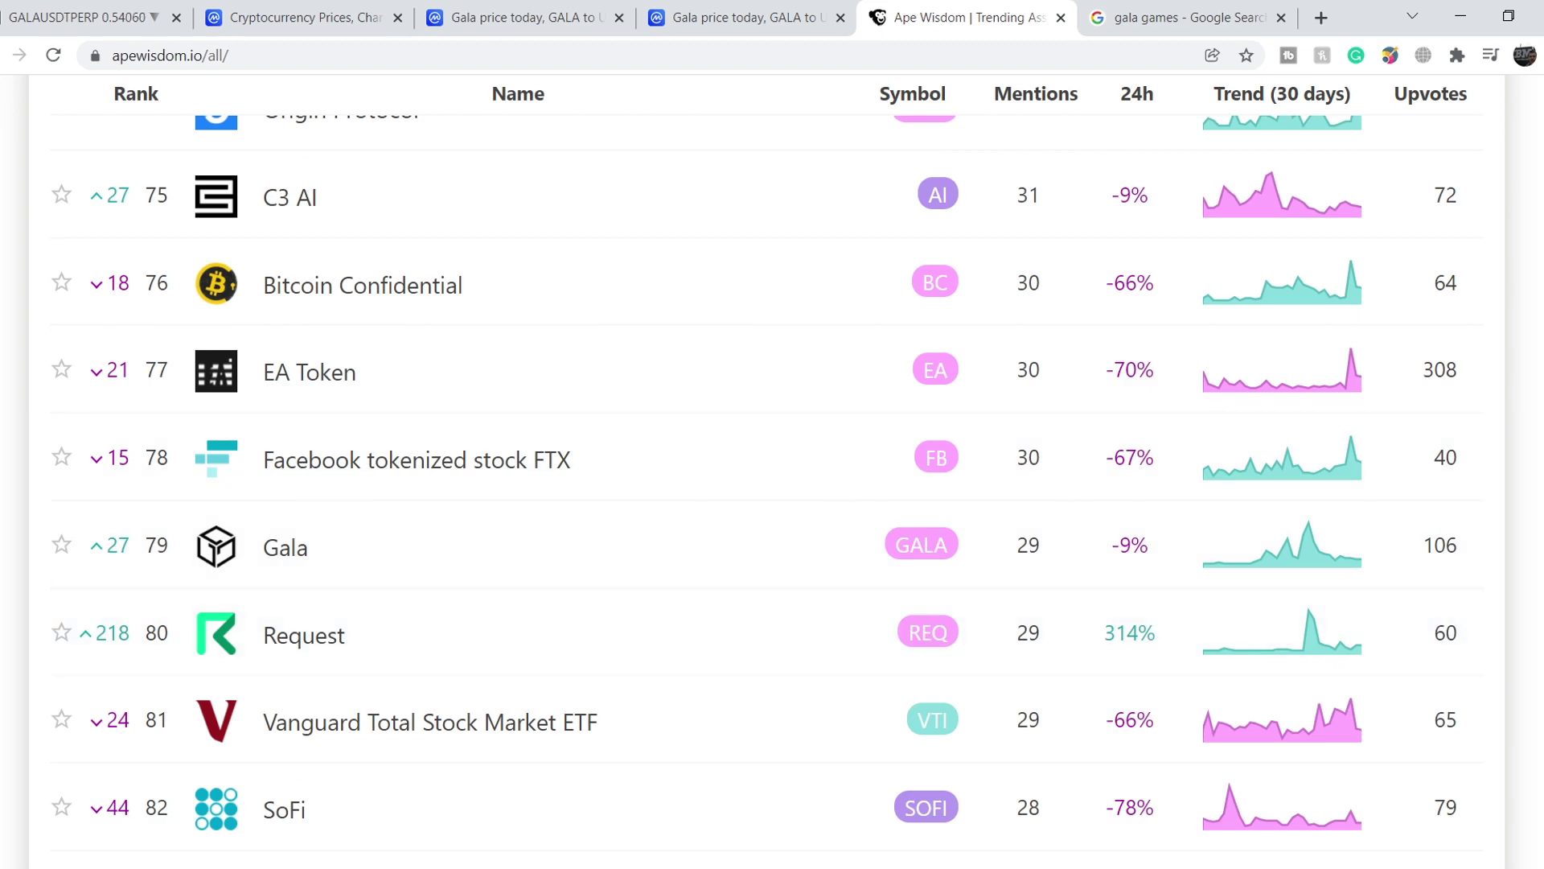
Page down Ape Wisdom's trending table to Gala at rank 79, then return to the GALA chart
key(Home)
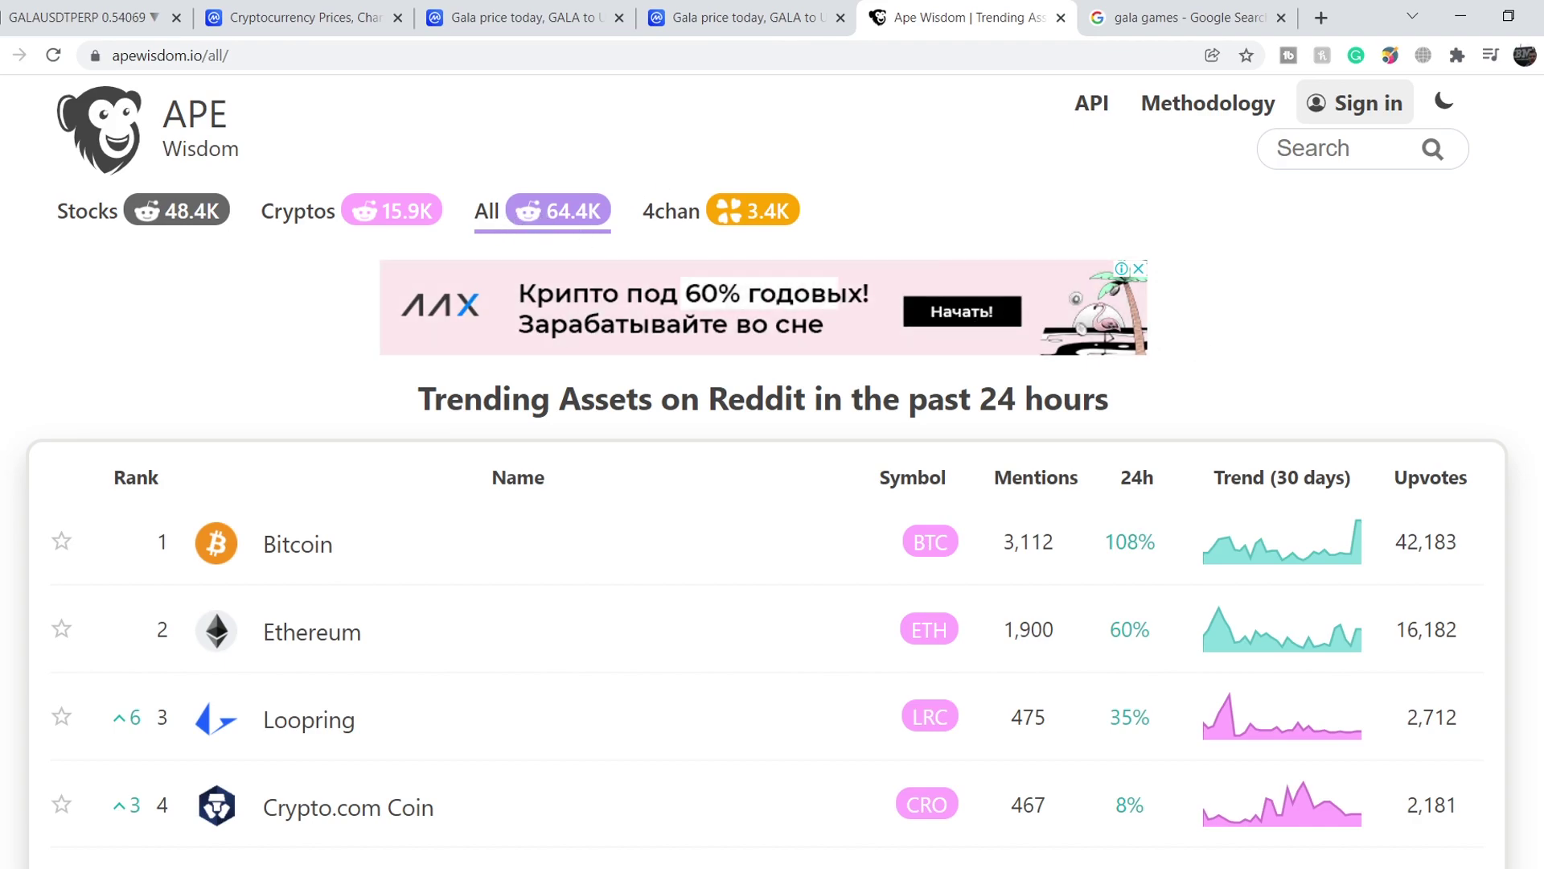
key(Page_Down)
key(Page_Down)
key(Page_Down)
key(Page_Down)
key(Page_Down)
key(Page_Down)
key(Page_Down)
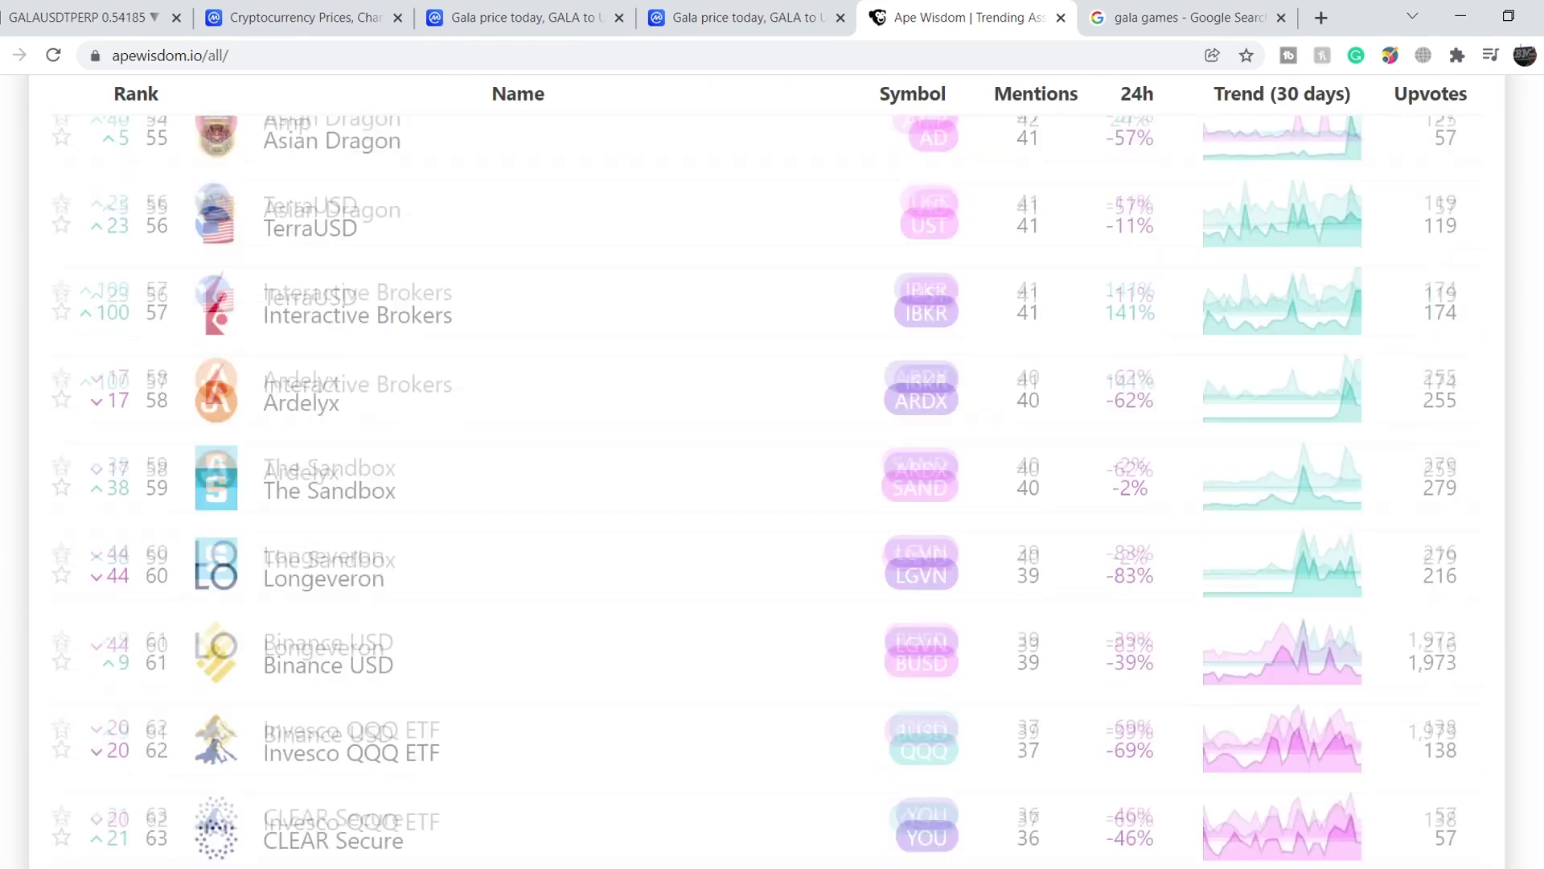
key(Page_Down)
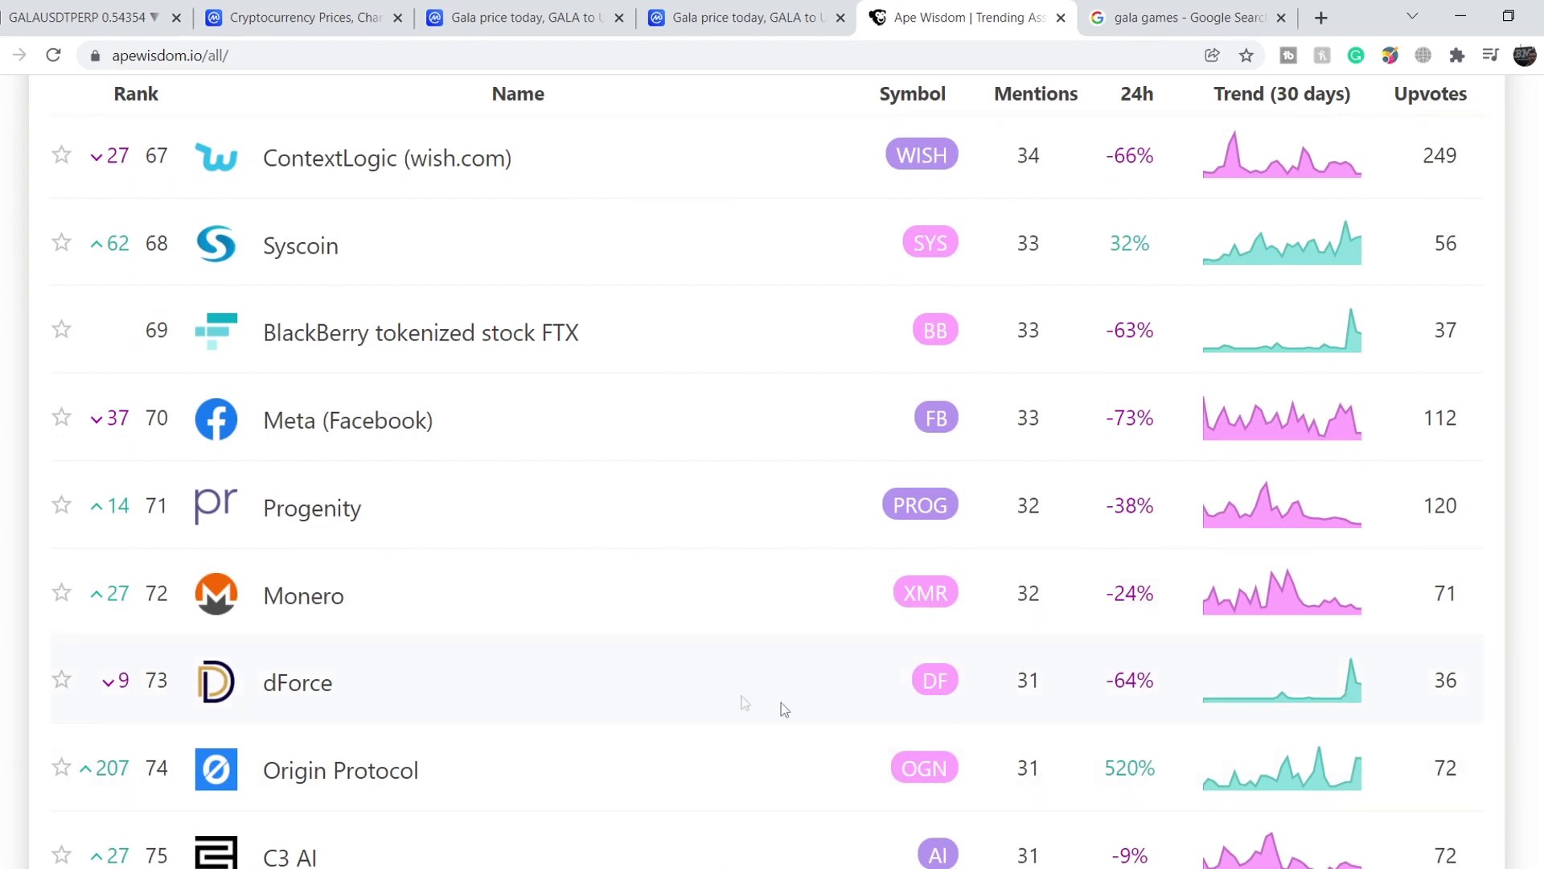
scroll(562, 672, down, 7)
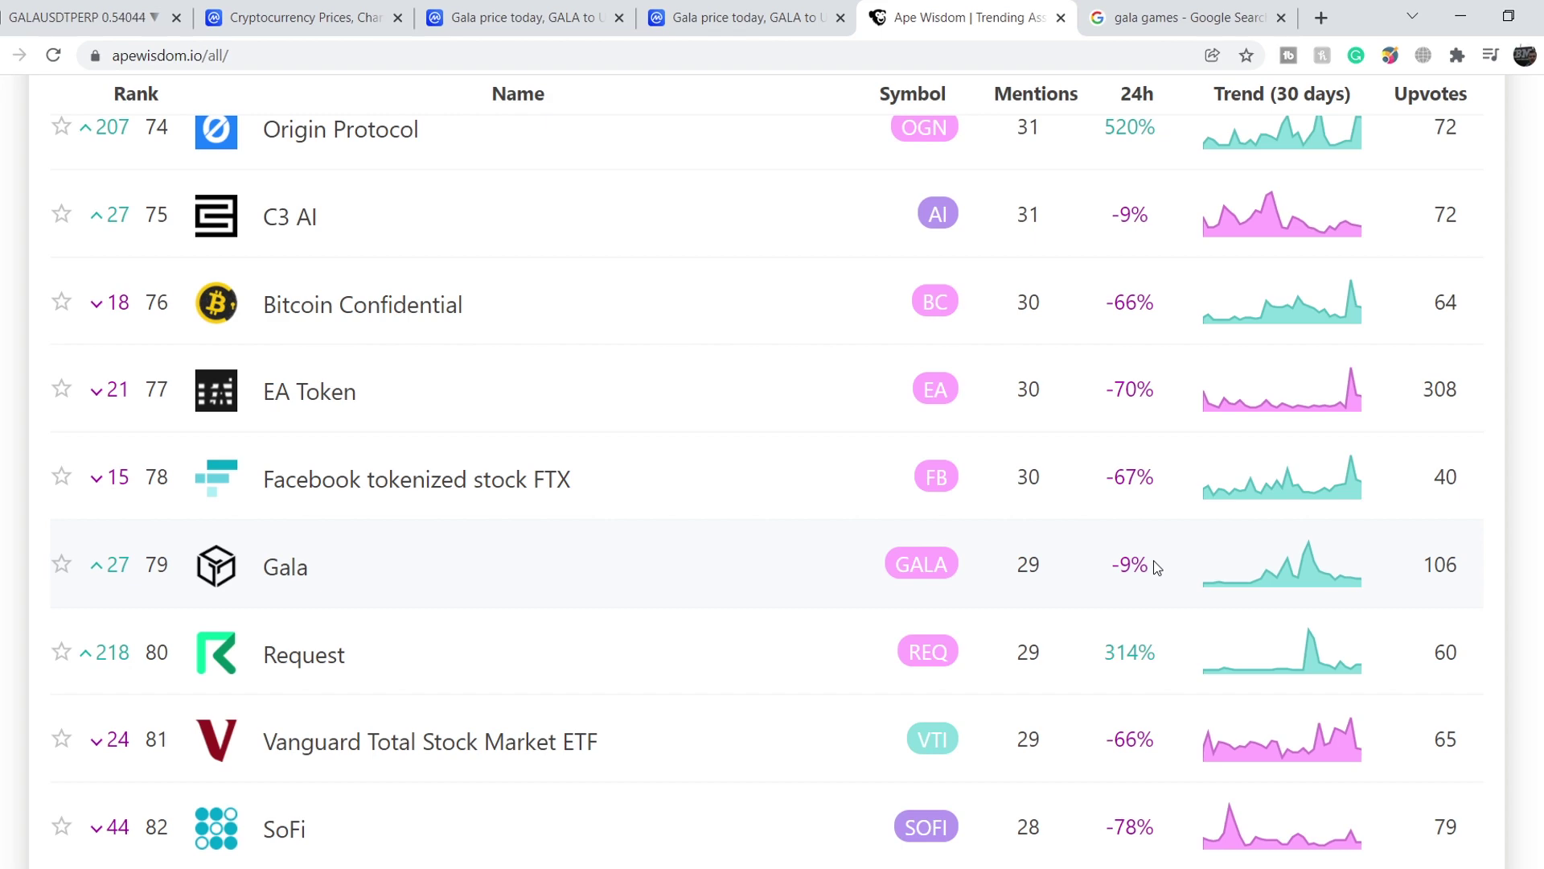
click(122, 23)
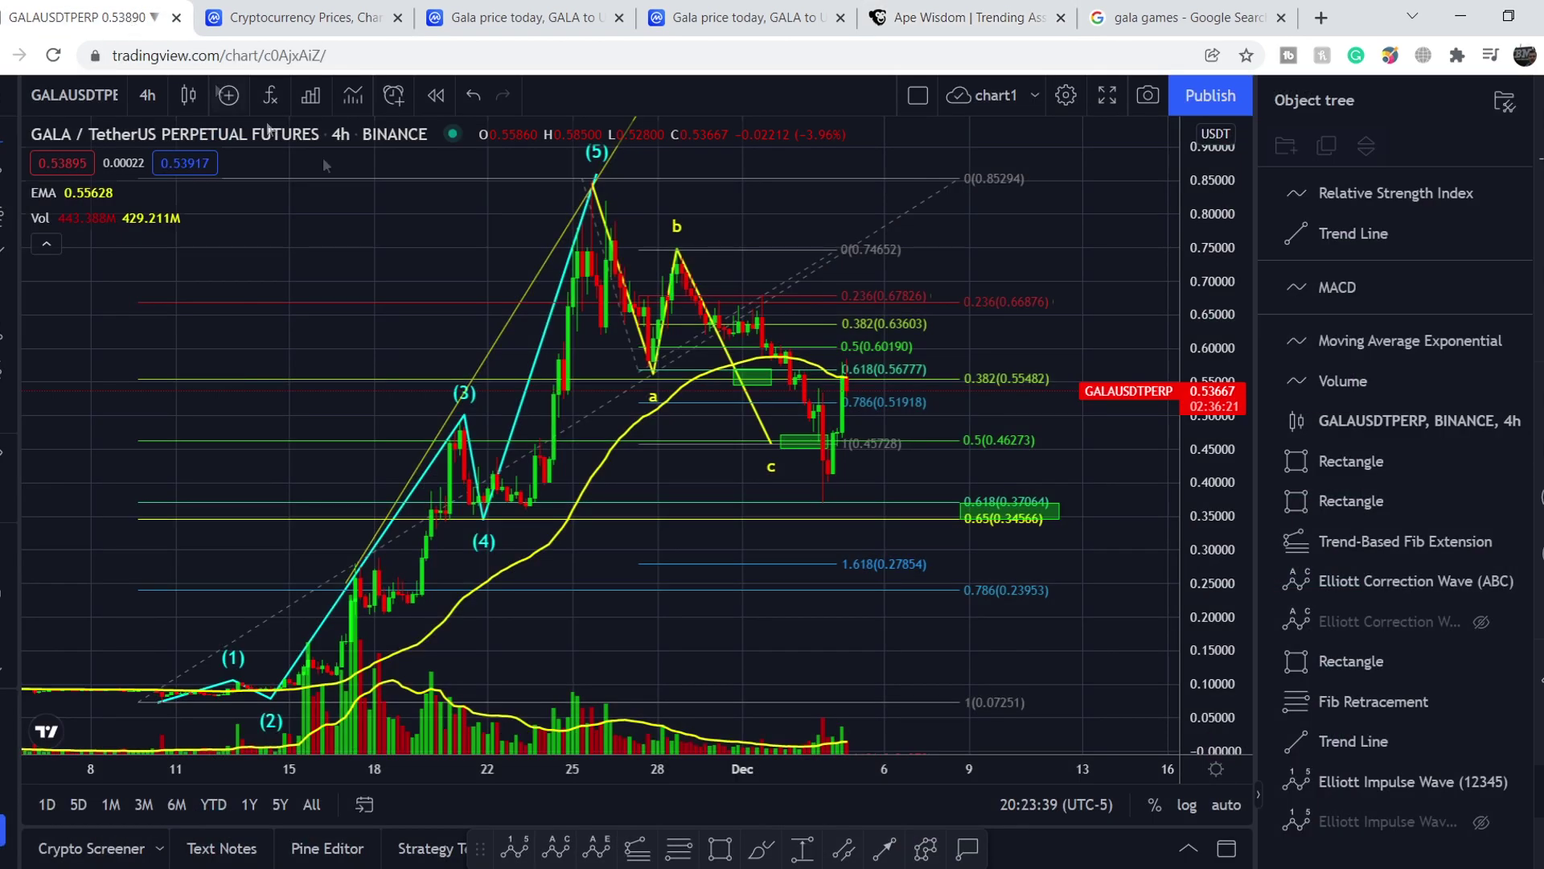
Measure the roughly 46.90%, 12-bar bounce from the 0.37174 low, then pick the Polyline tool
click(837, 509)
shift+click(837, 502)
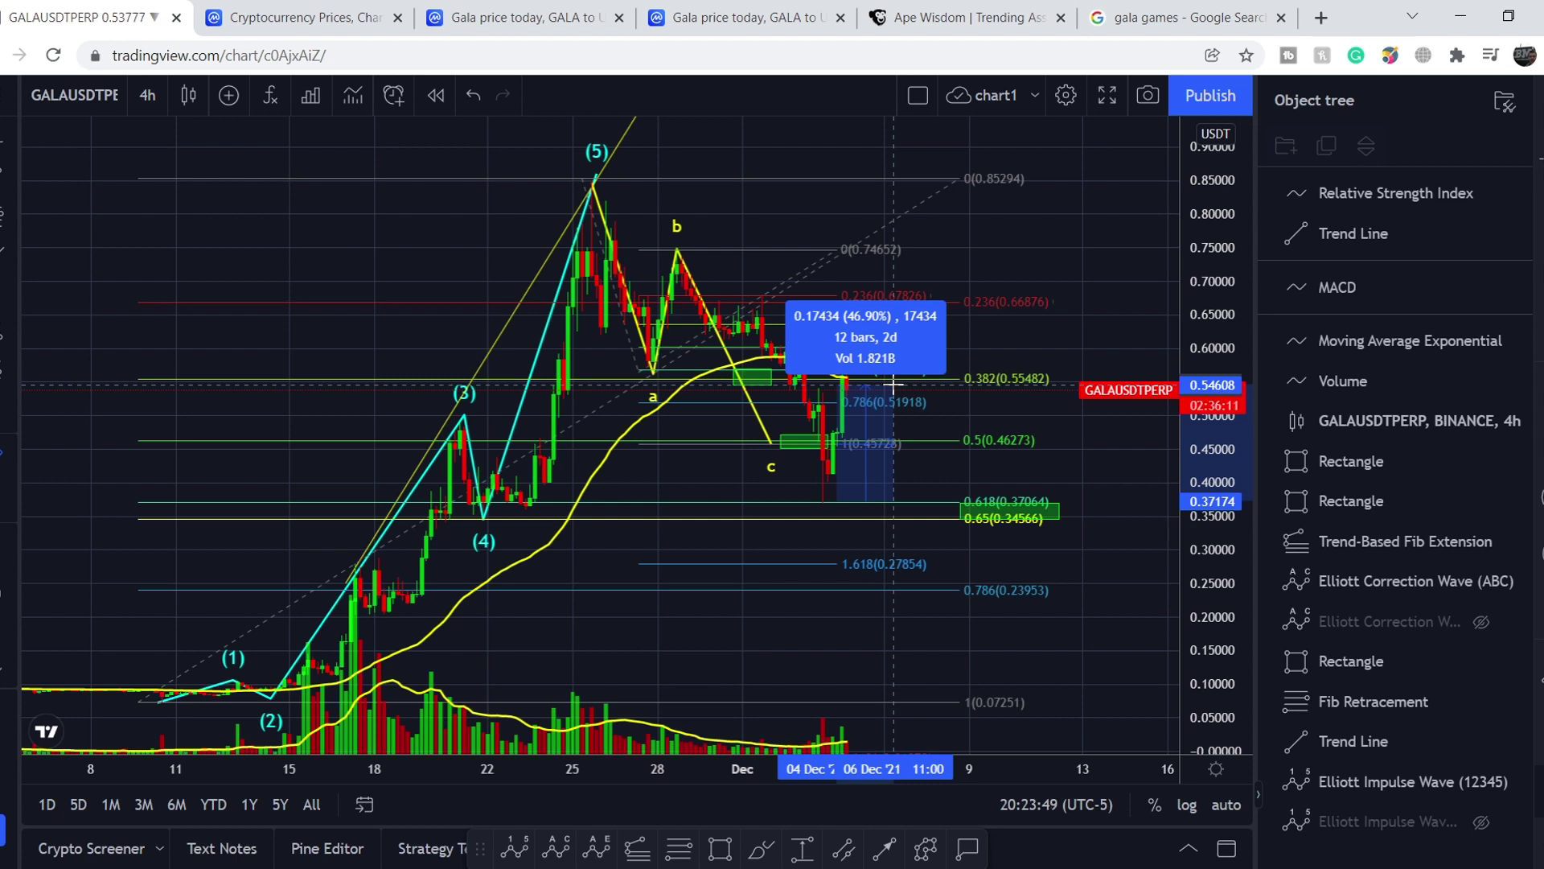
click(893, 386)
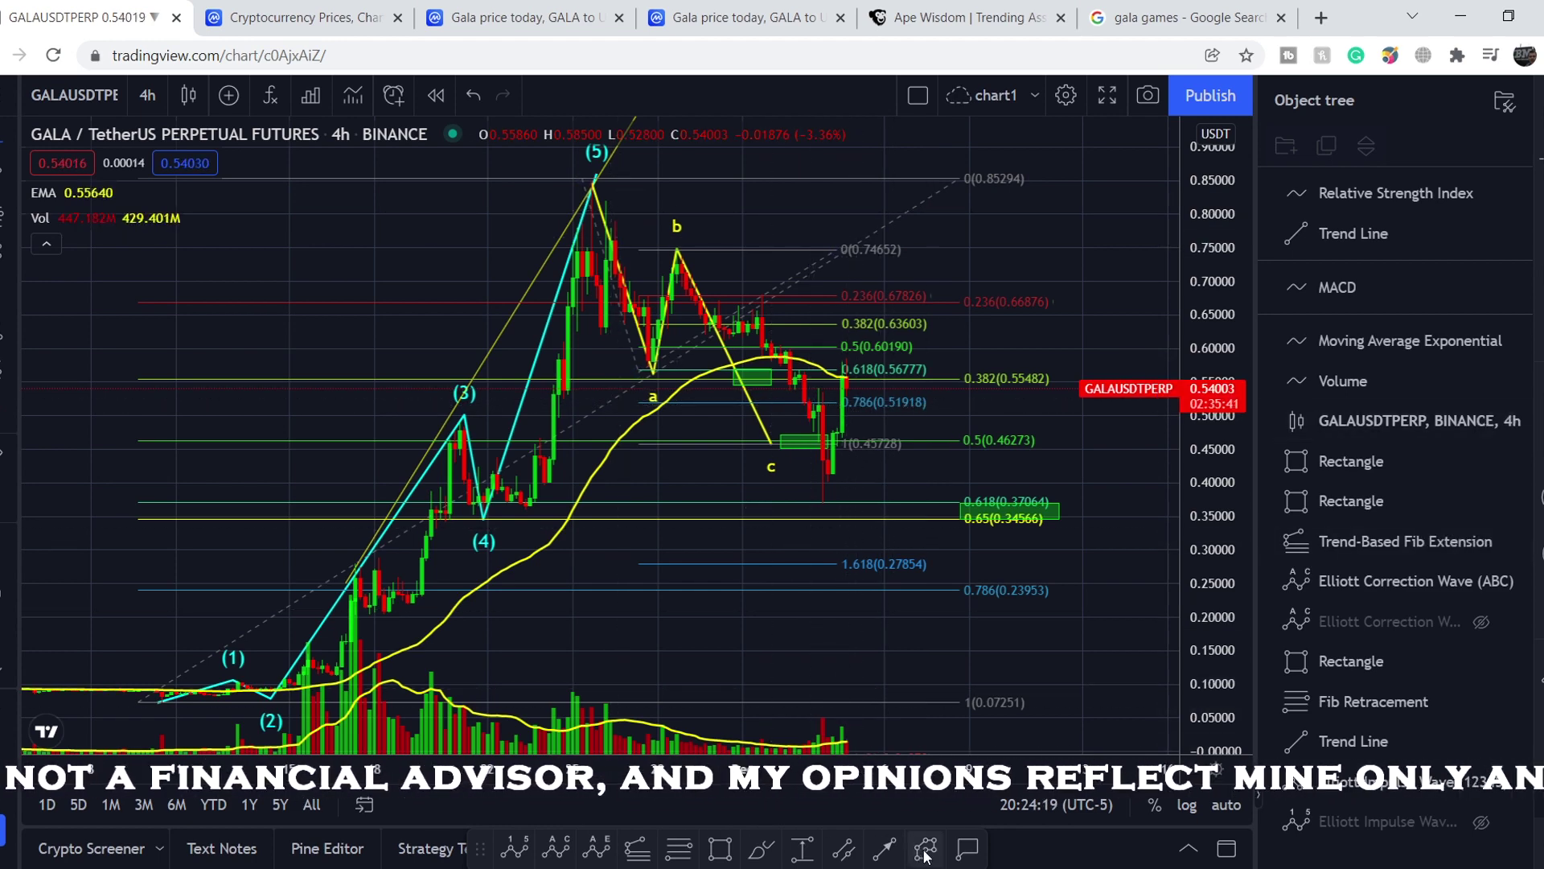
click(925, 850)
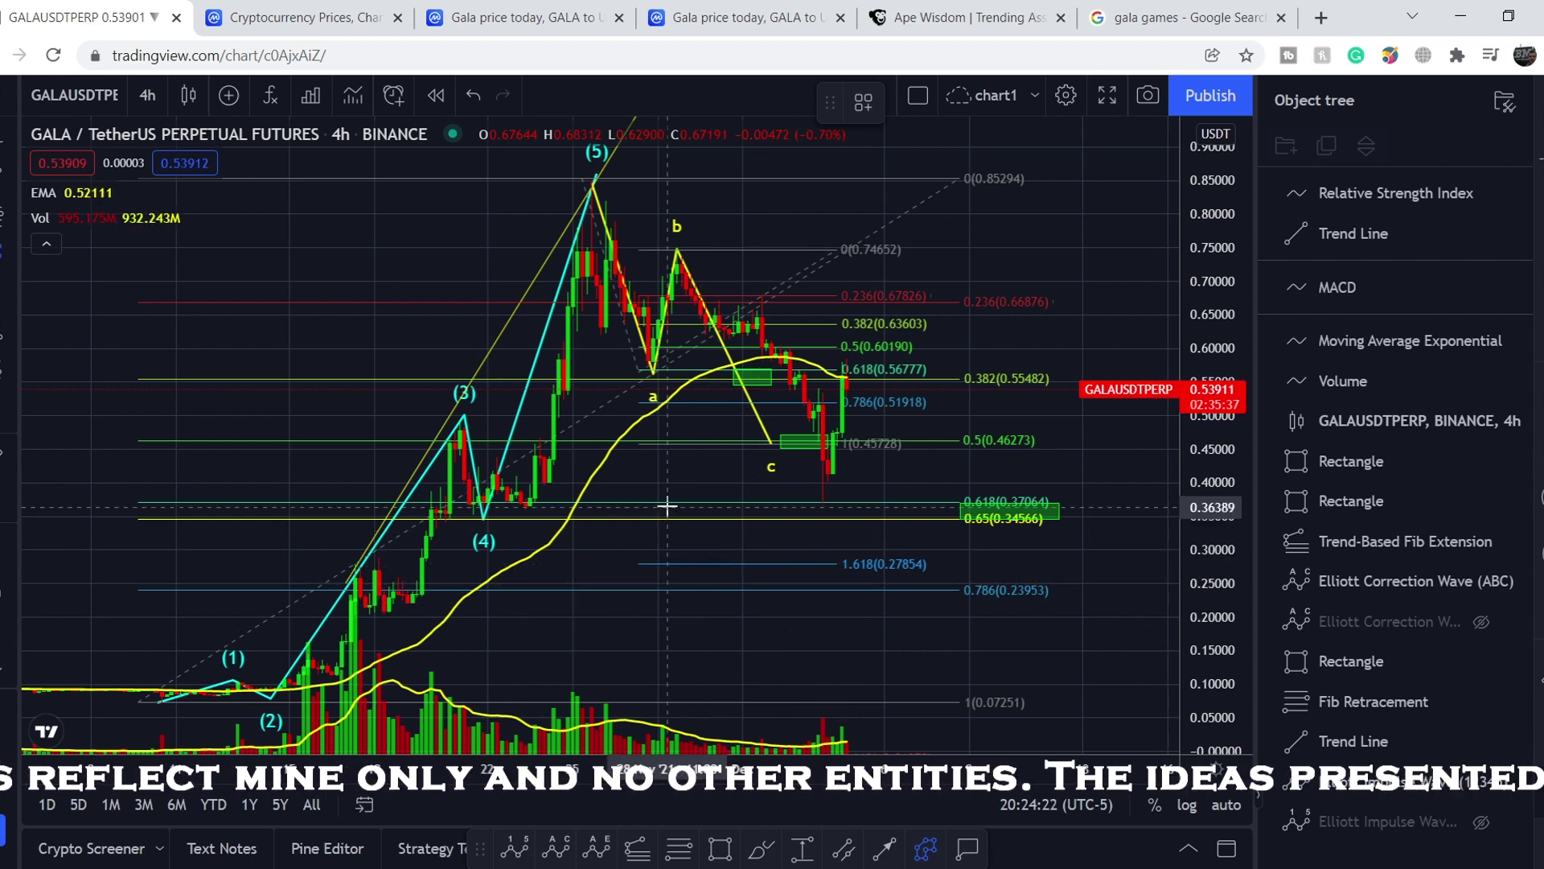
Draw a polyline from the wave (5) peak down through the bounce to point a
click(592, 181)
click(601, 333)
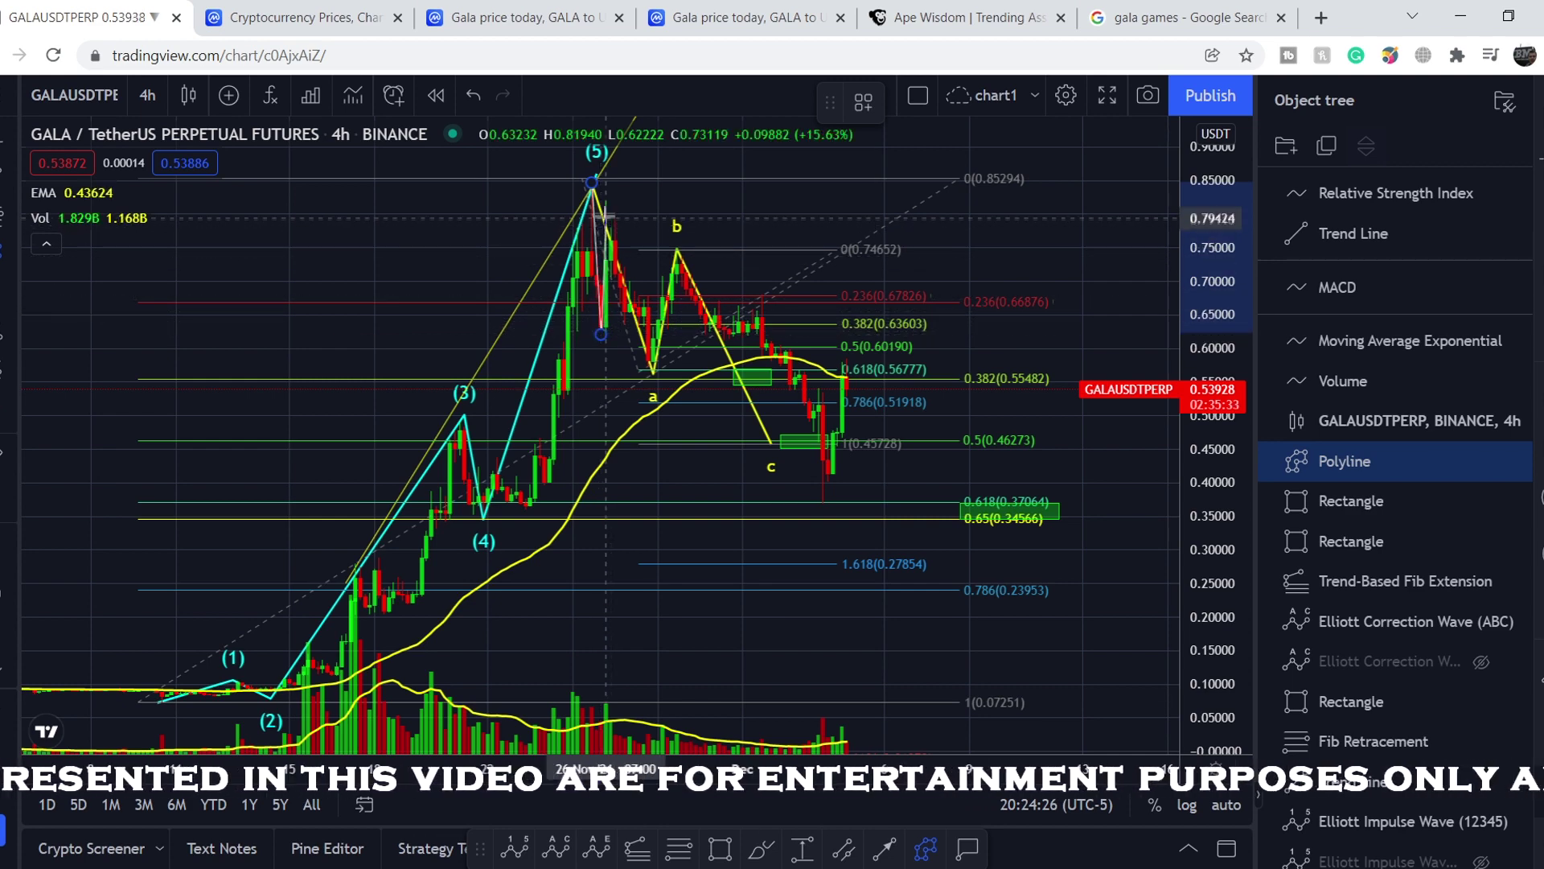
click(611, 198)
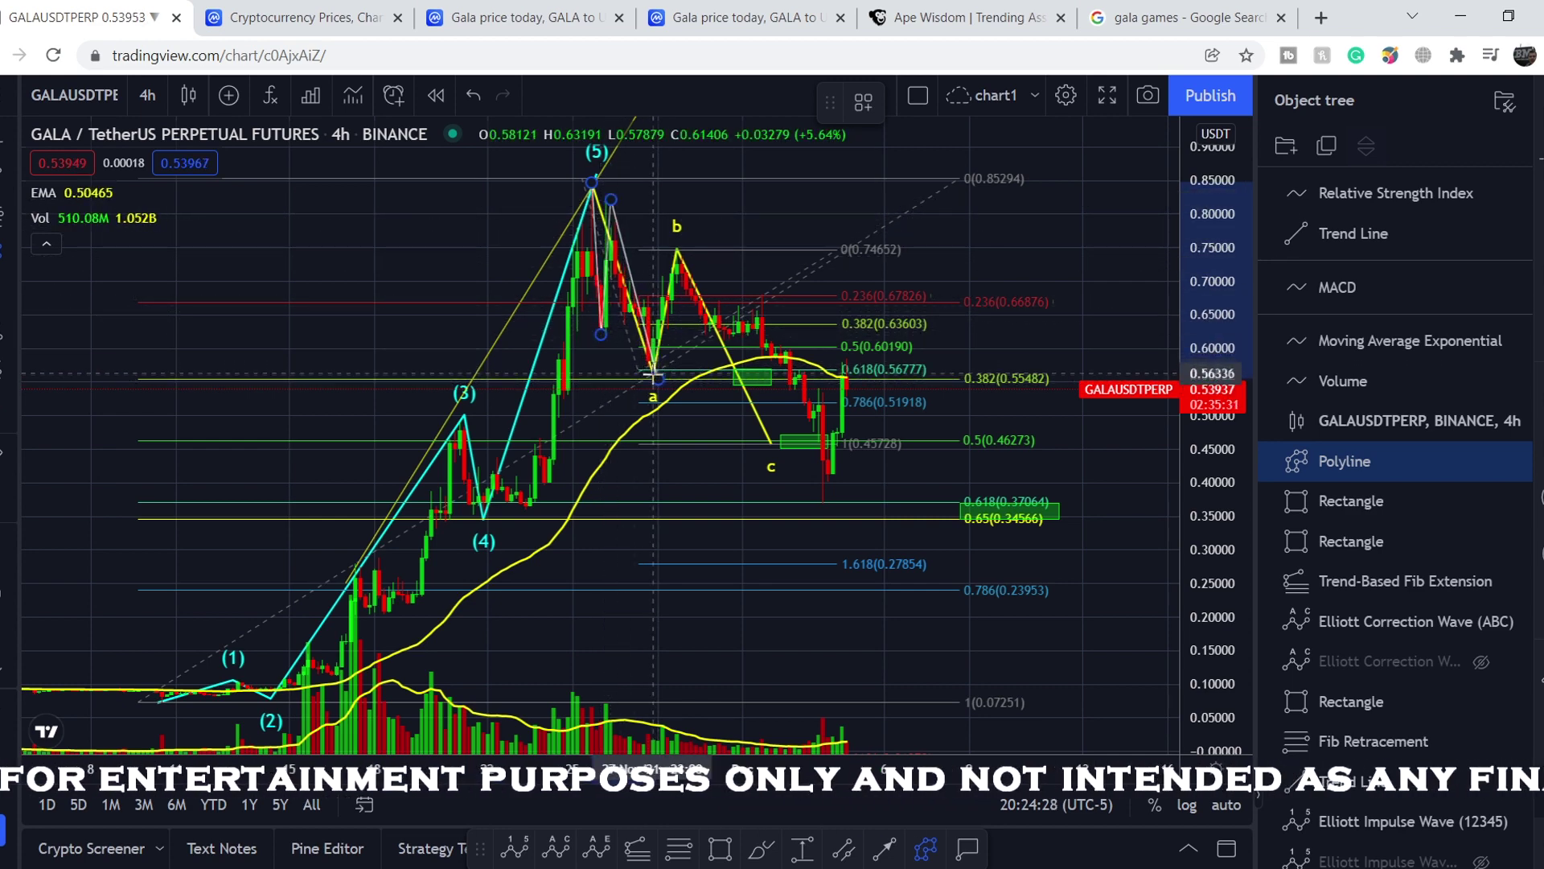
double_click(654, 376)
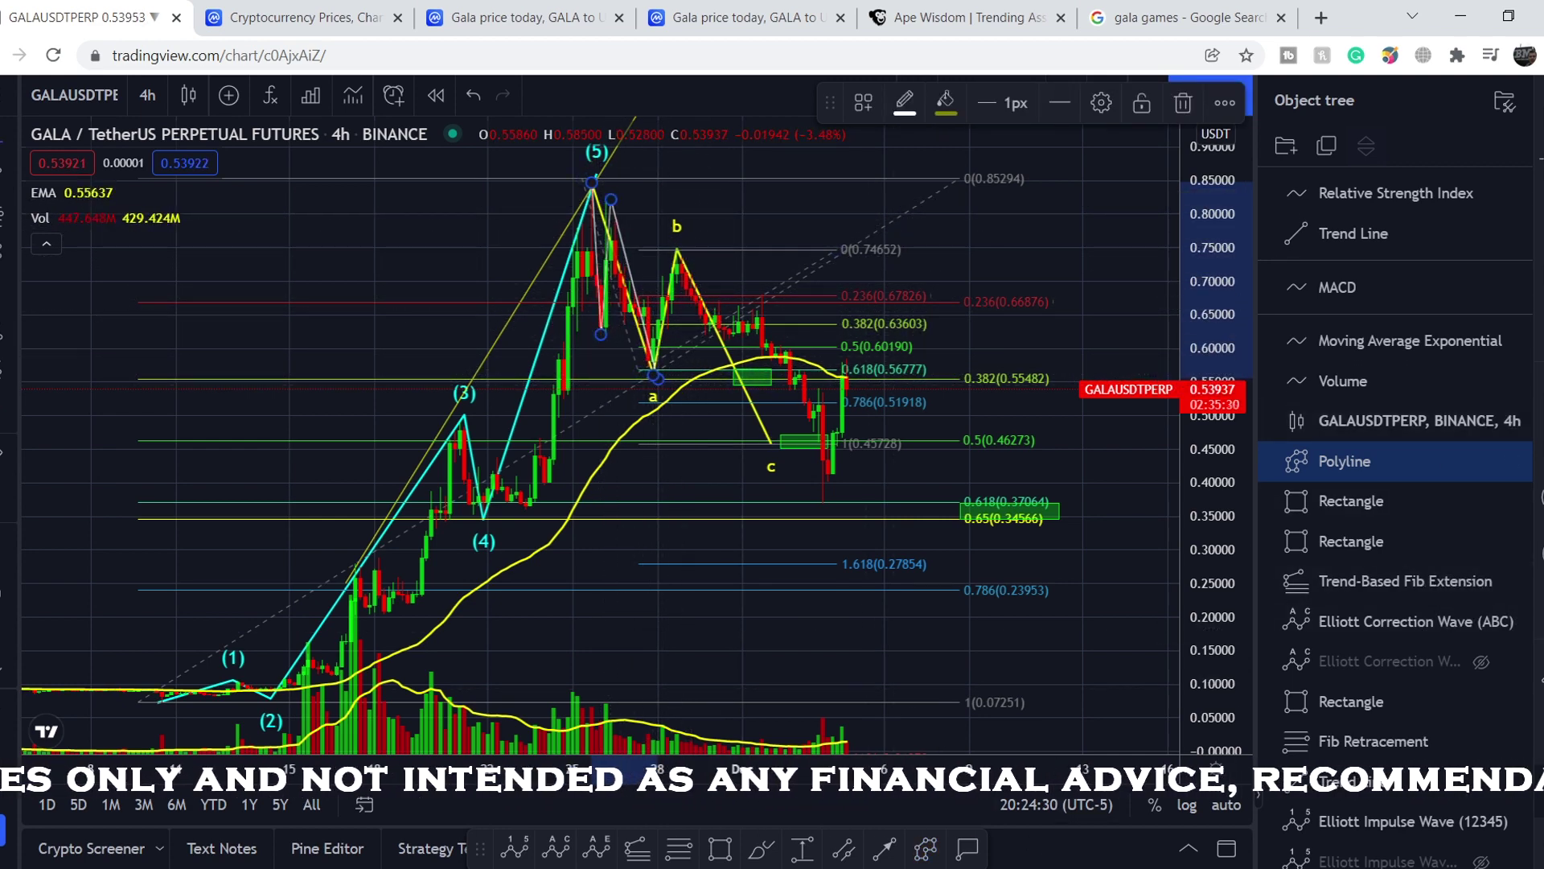
Draw a second polyline from point a through b and the rebound, ending at the 0.618 support
click(926, 849)
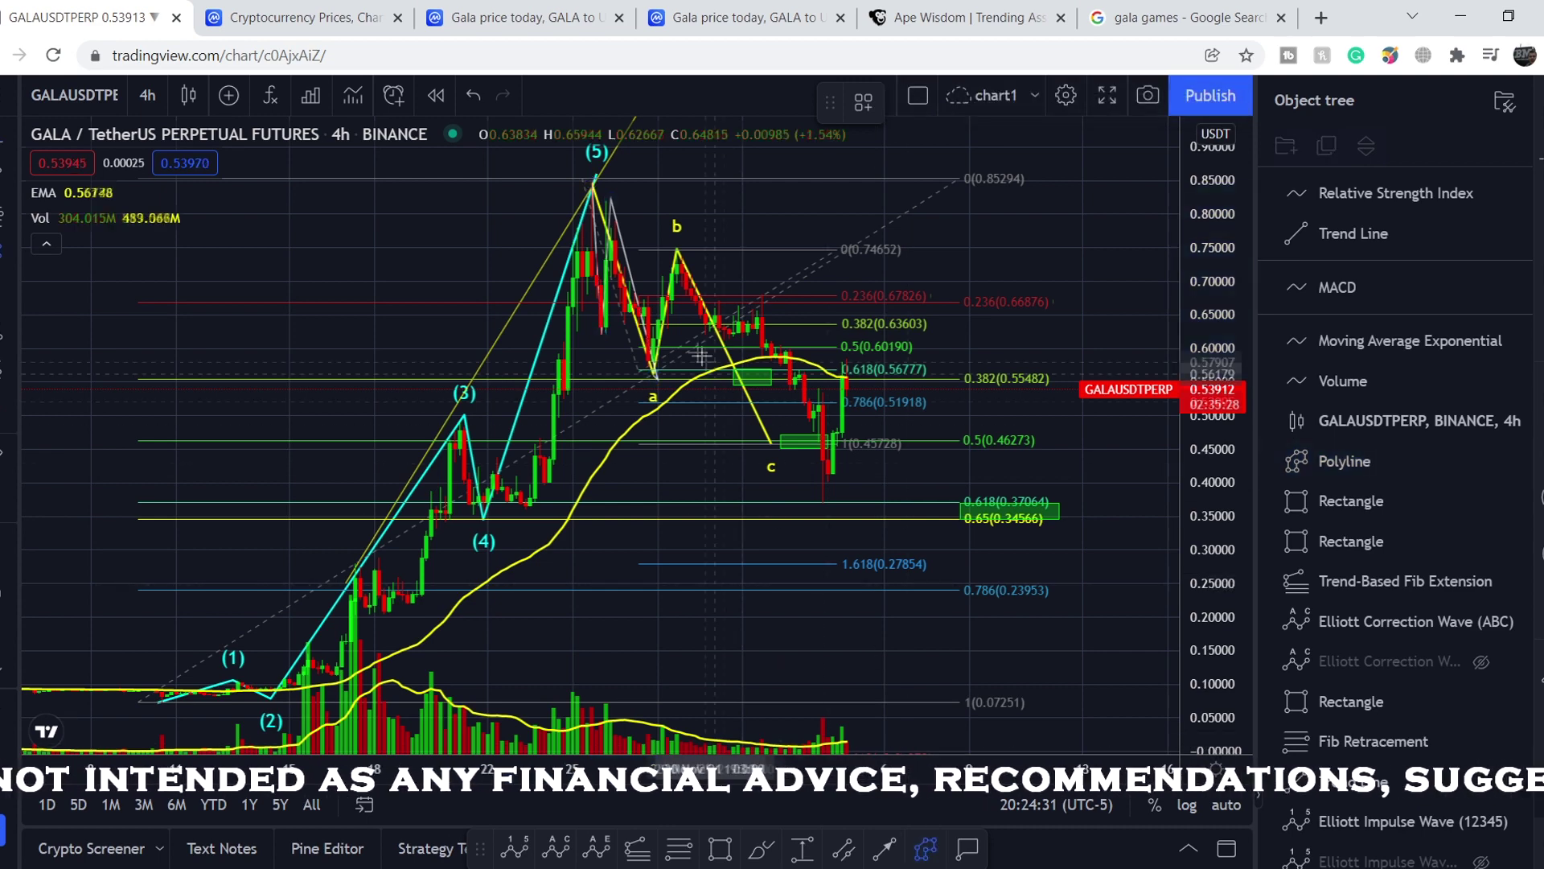
click(648, 369)
click(662, 273)
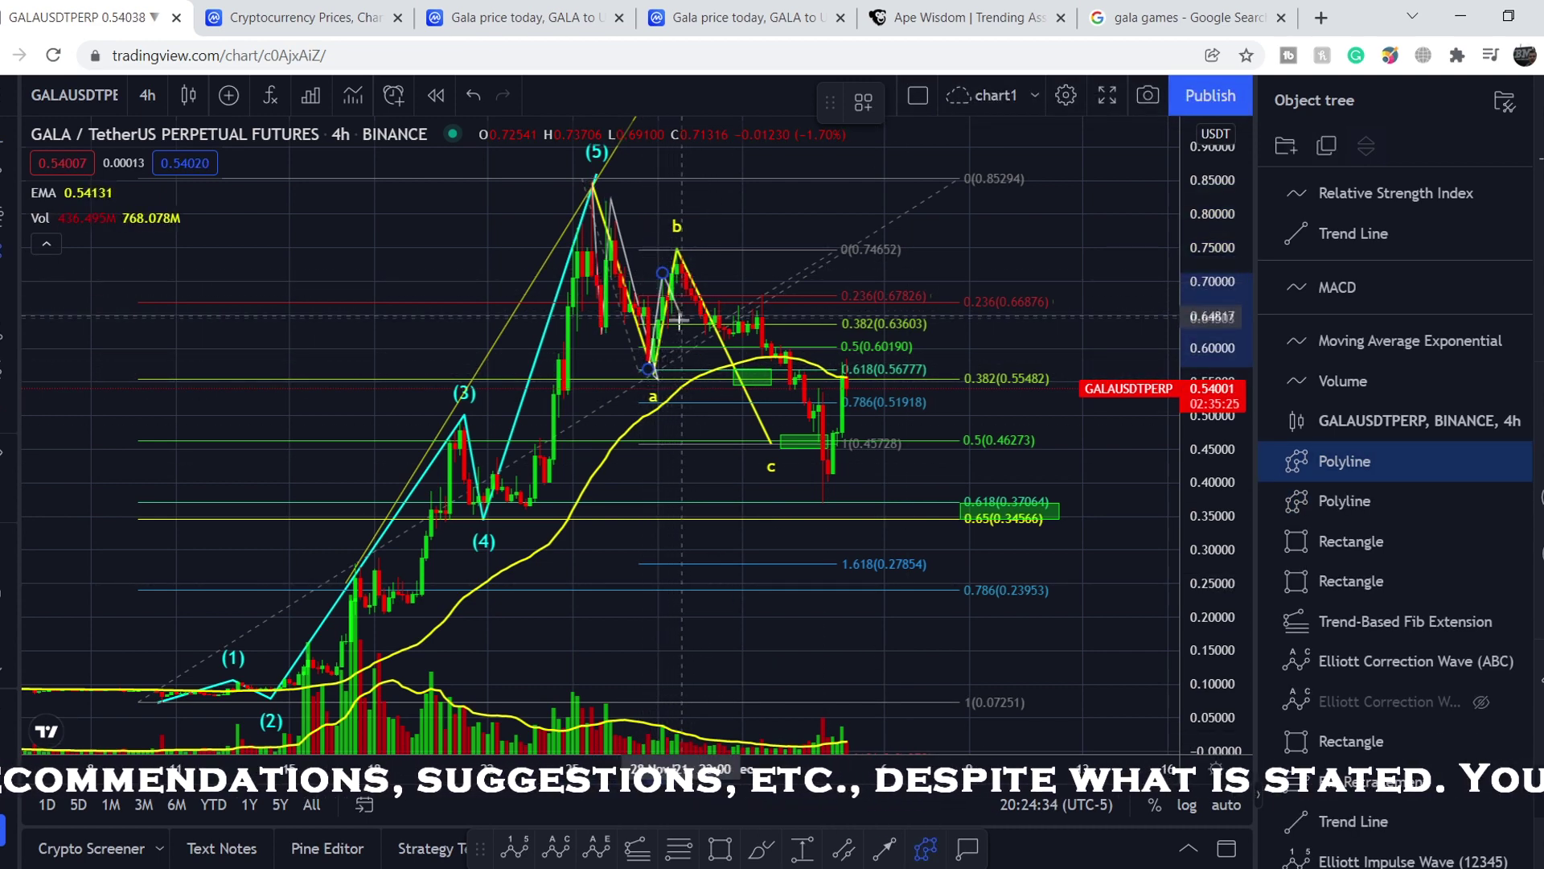
click(667, 325)
click(677, 246)
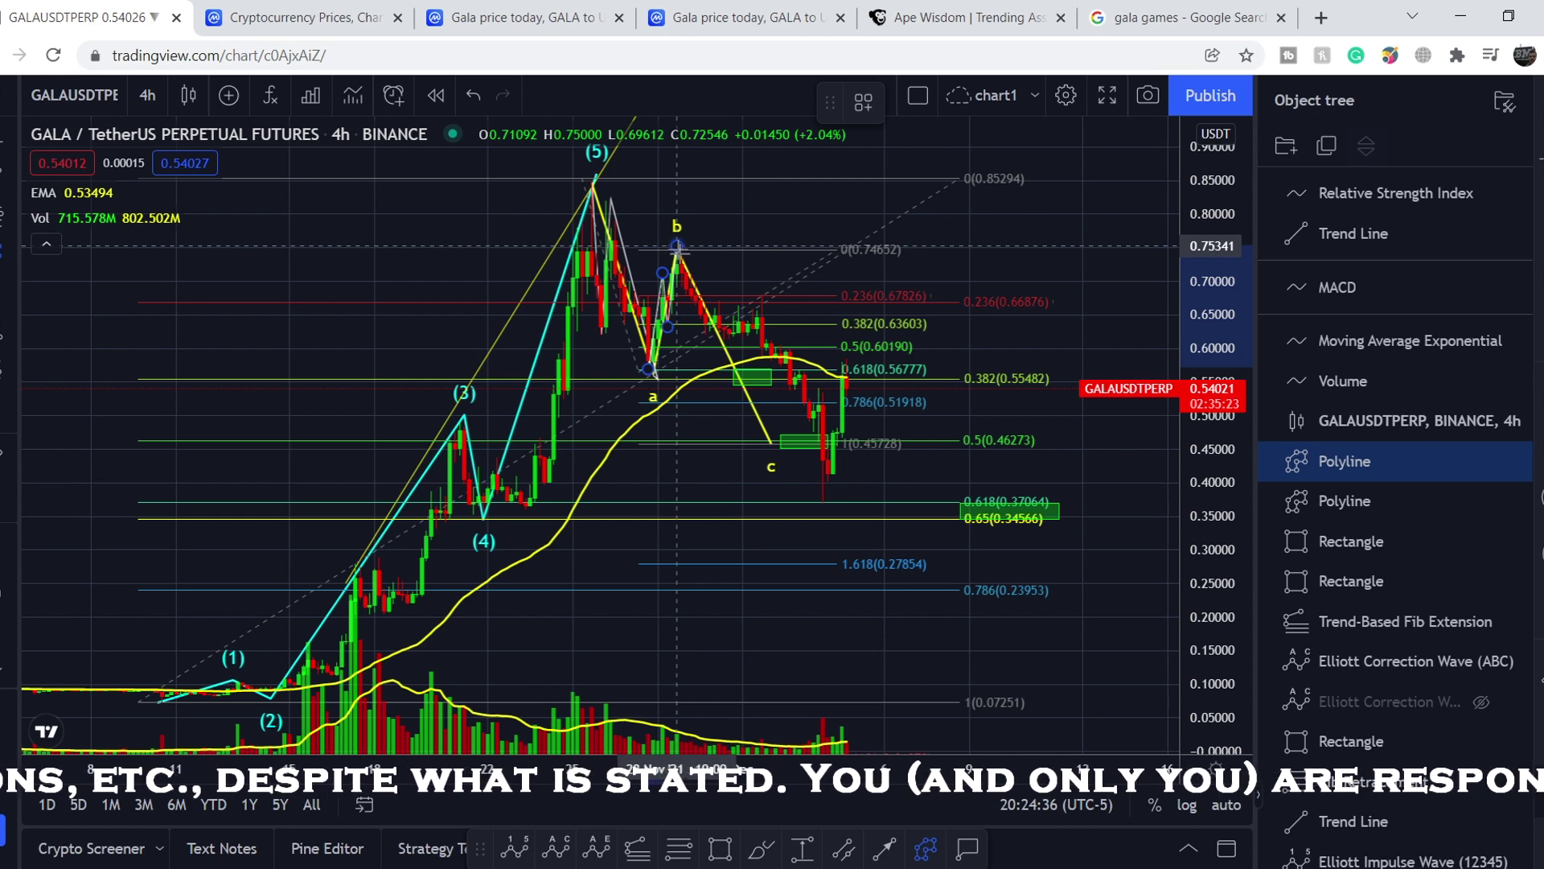
click(724, 351)
click(766, 296)
click(827, 497)
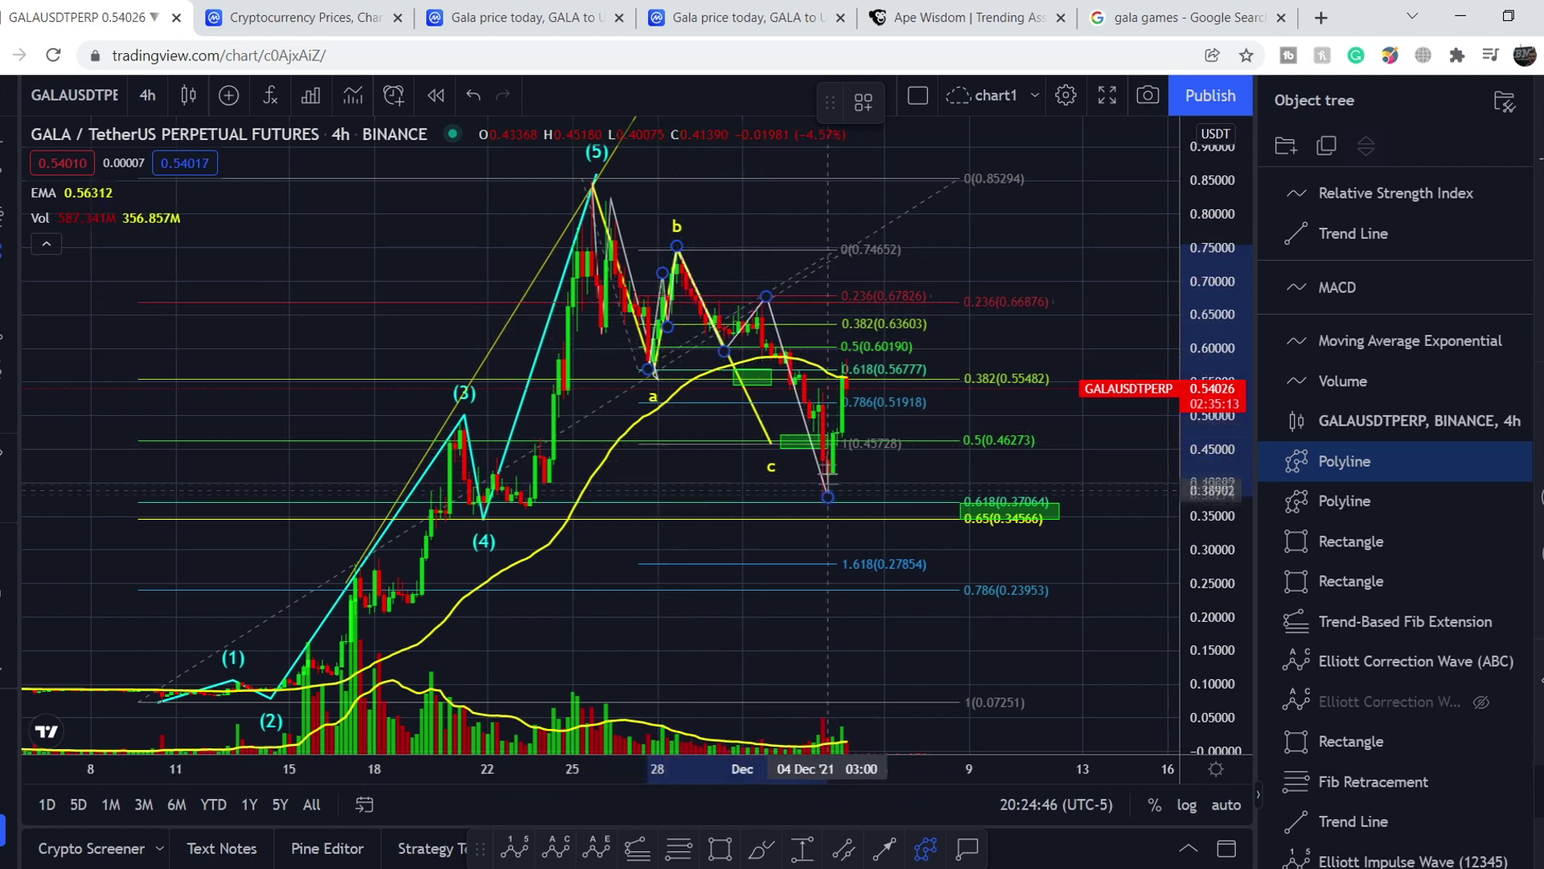
click(846, 365)
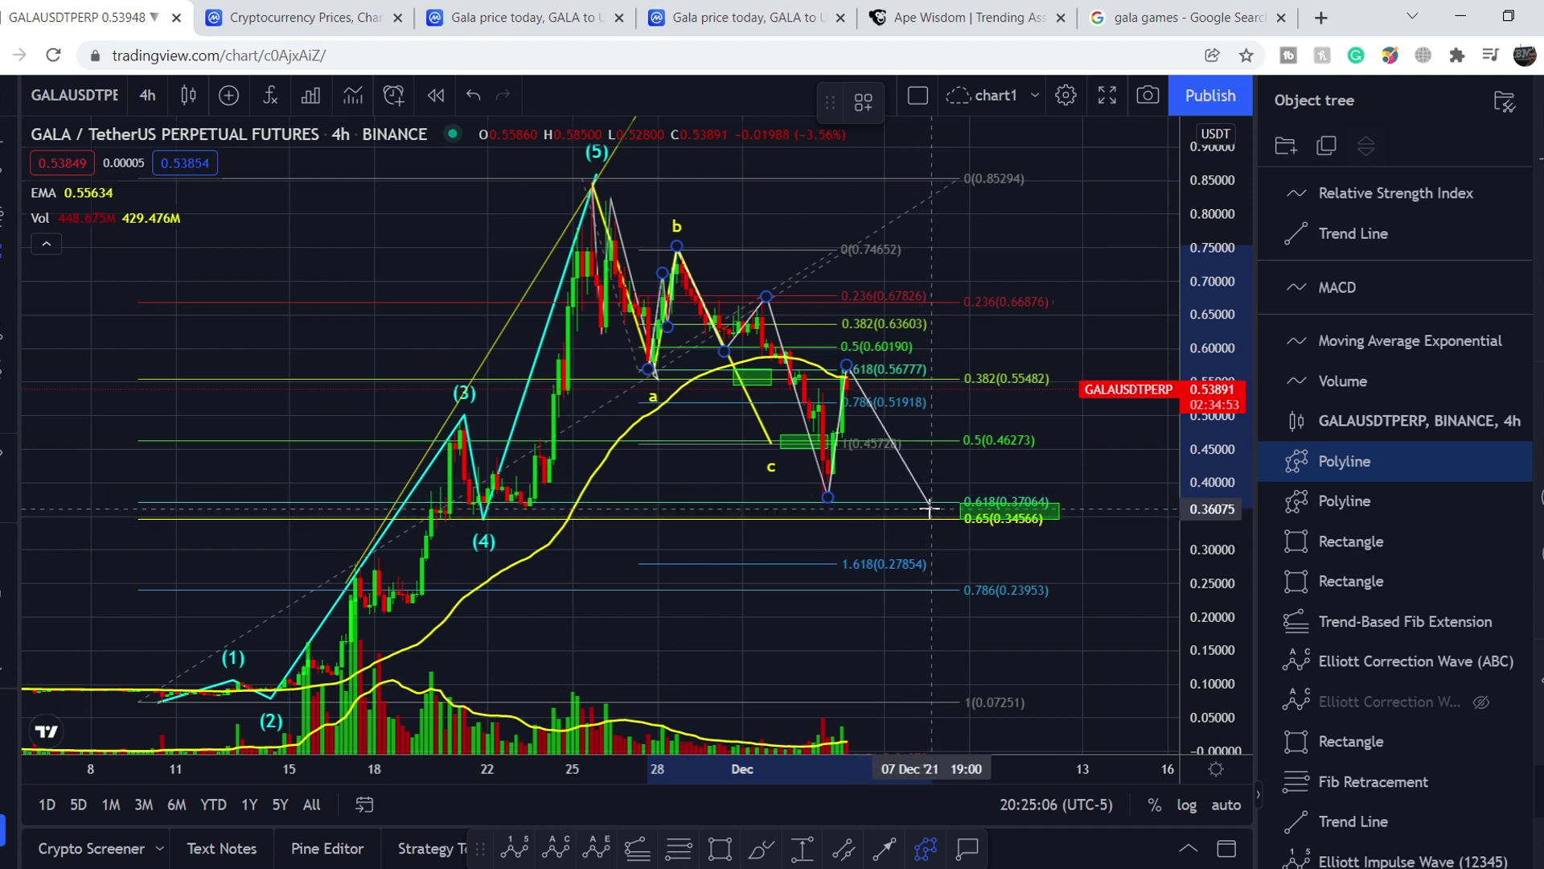
double_click(931, 509)
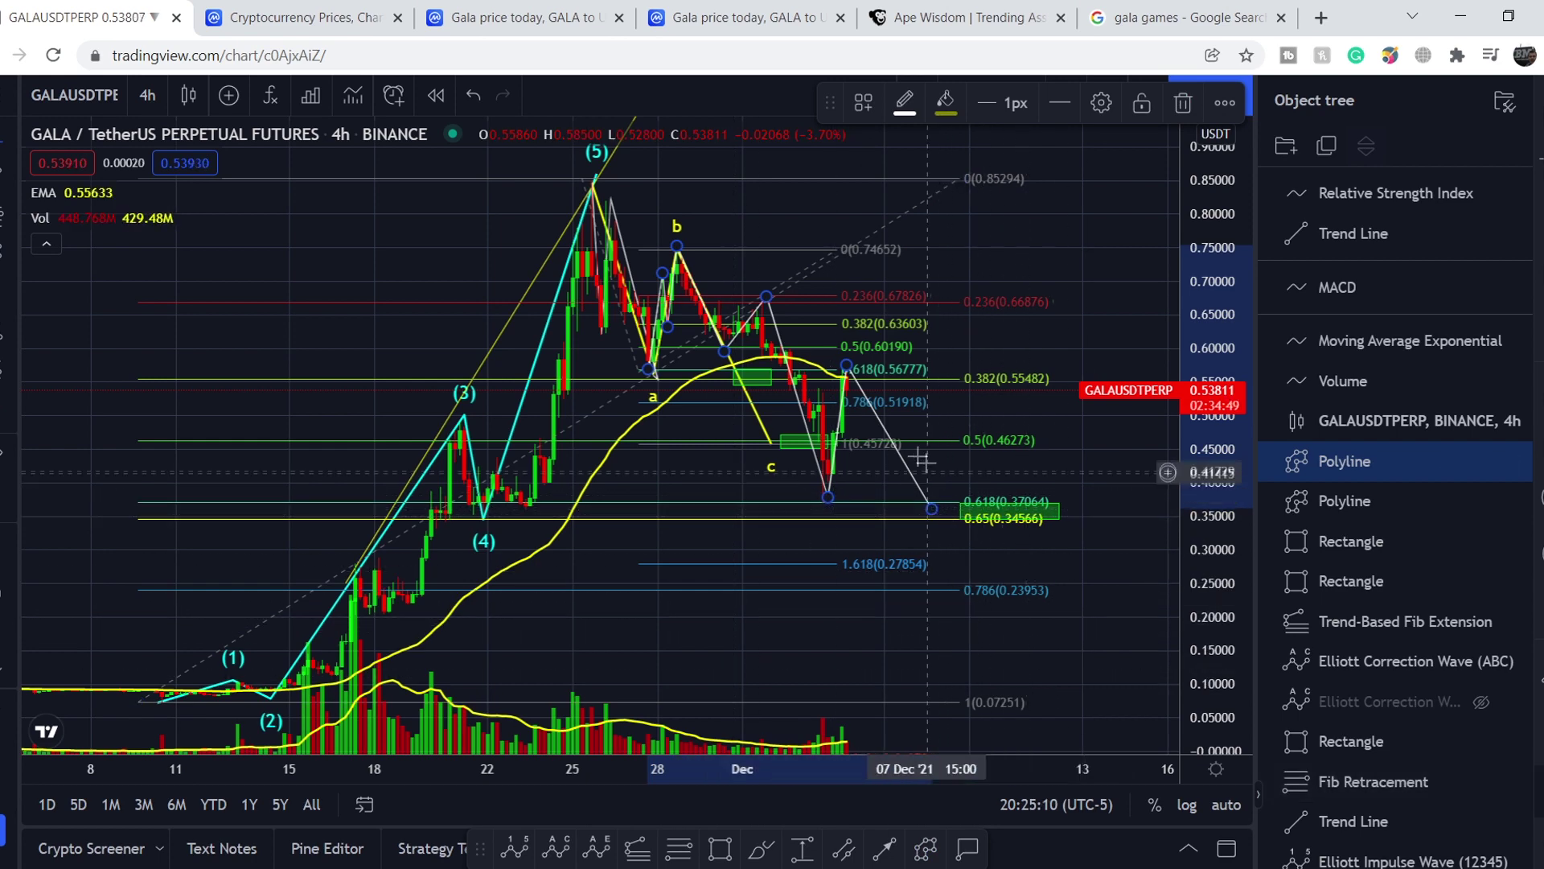
Hide both polylines, the Fib Retracement and the Trend-Based Fib Extension in the Object tree
click(1483, 465)
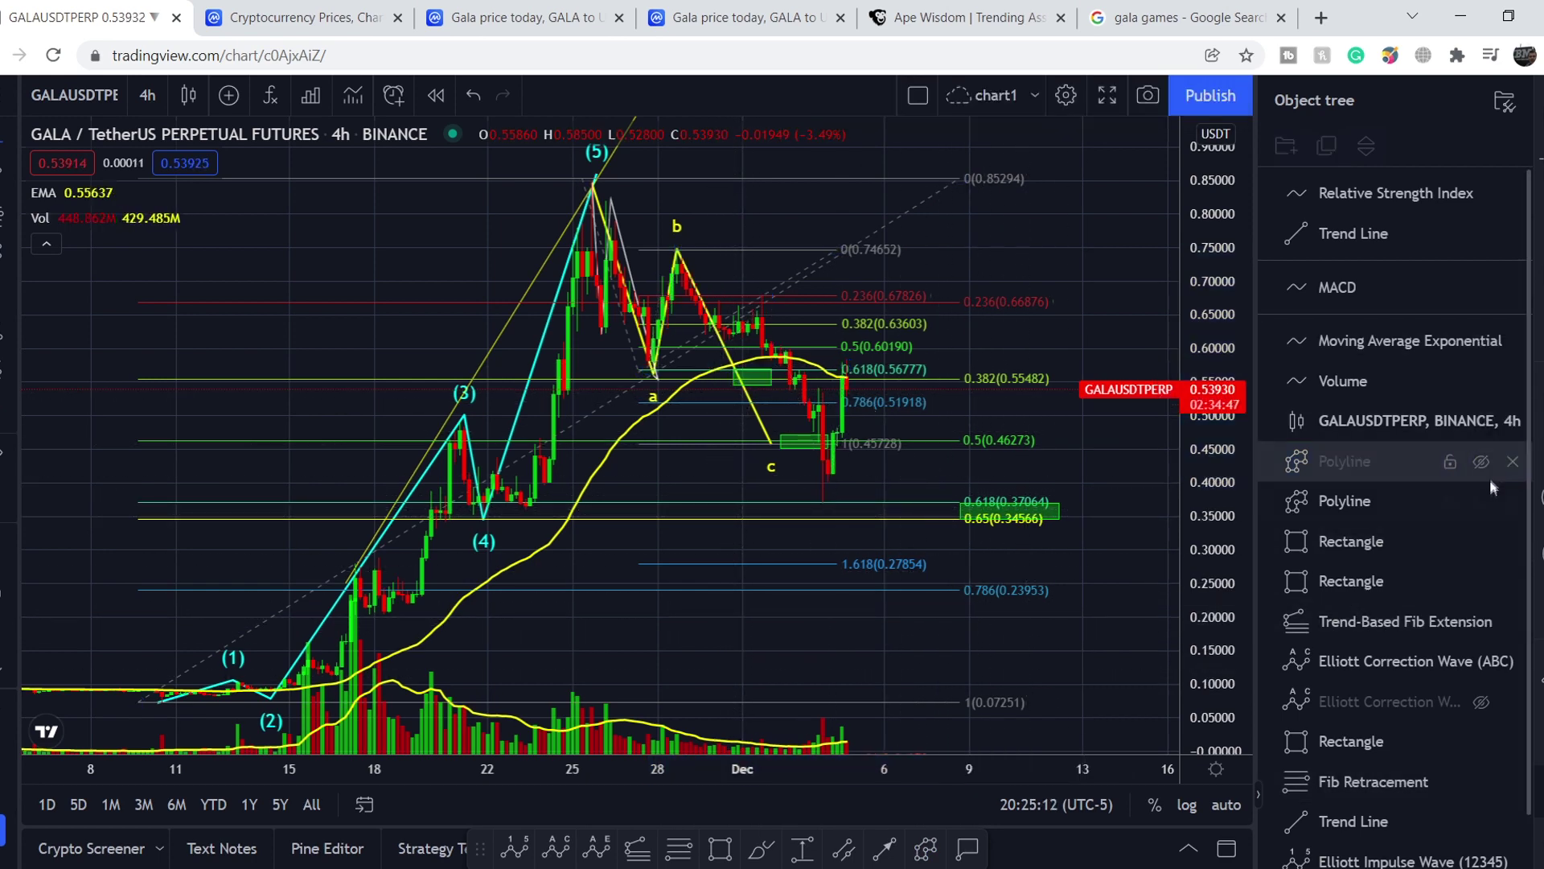
click(1480, 502)
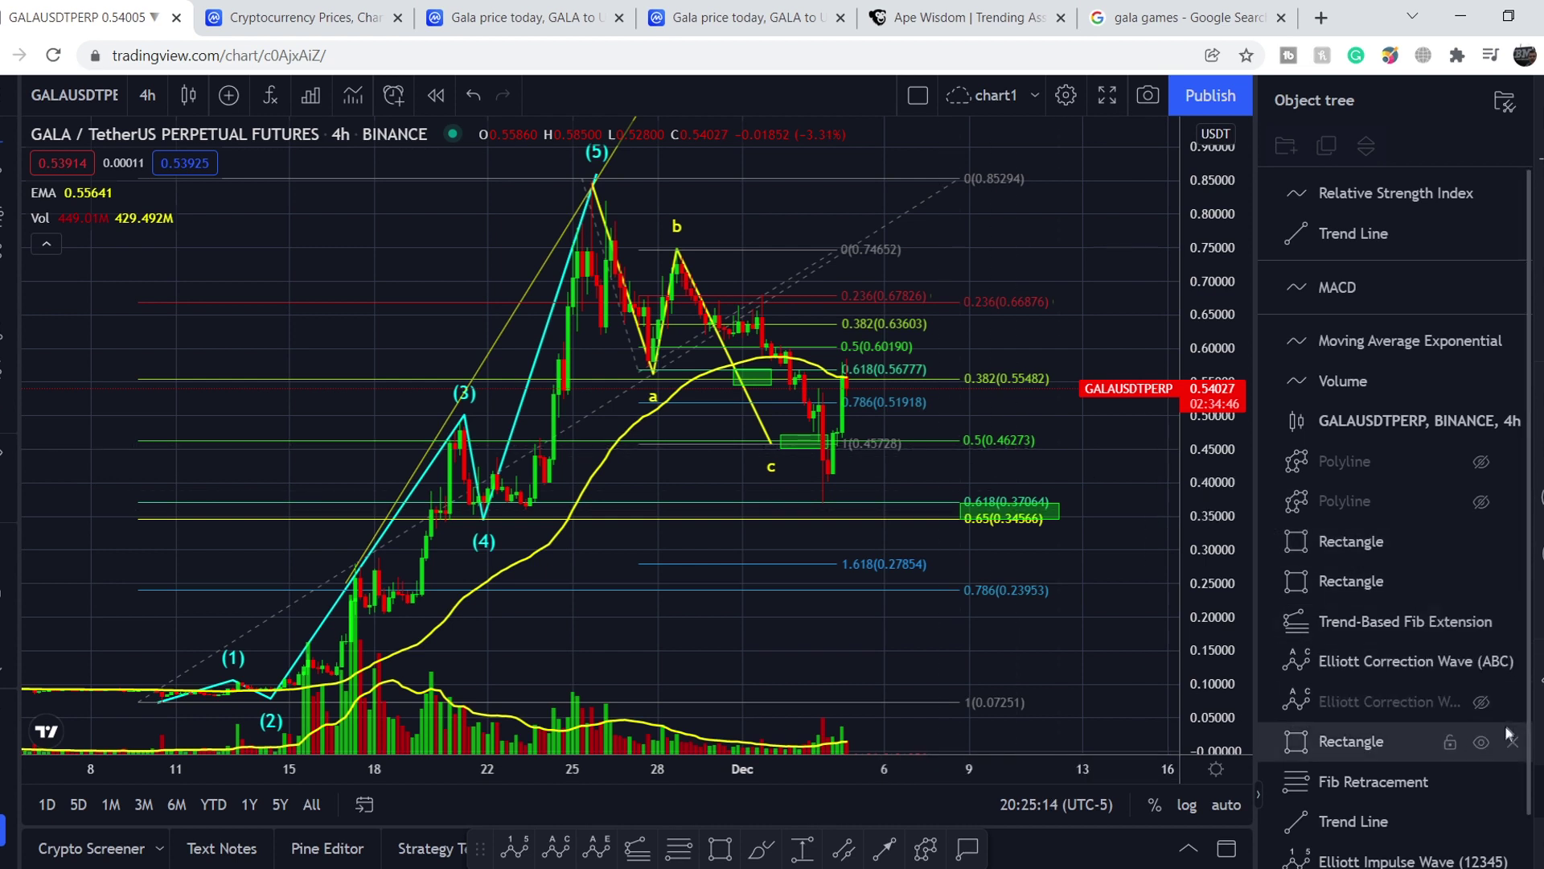
click(1481, 784)
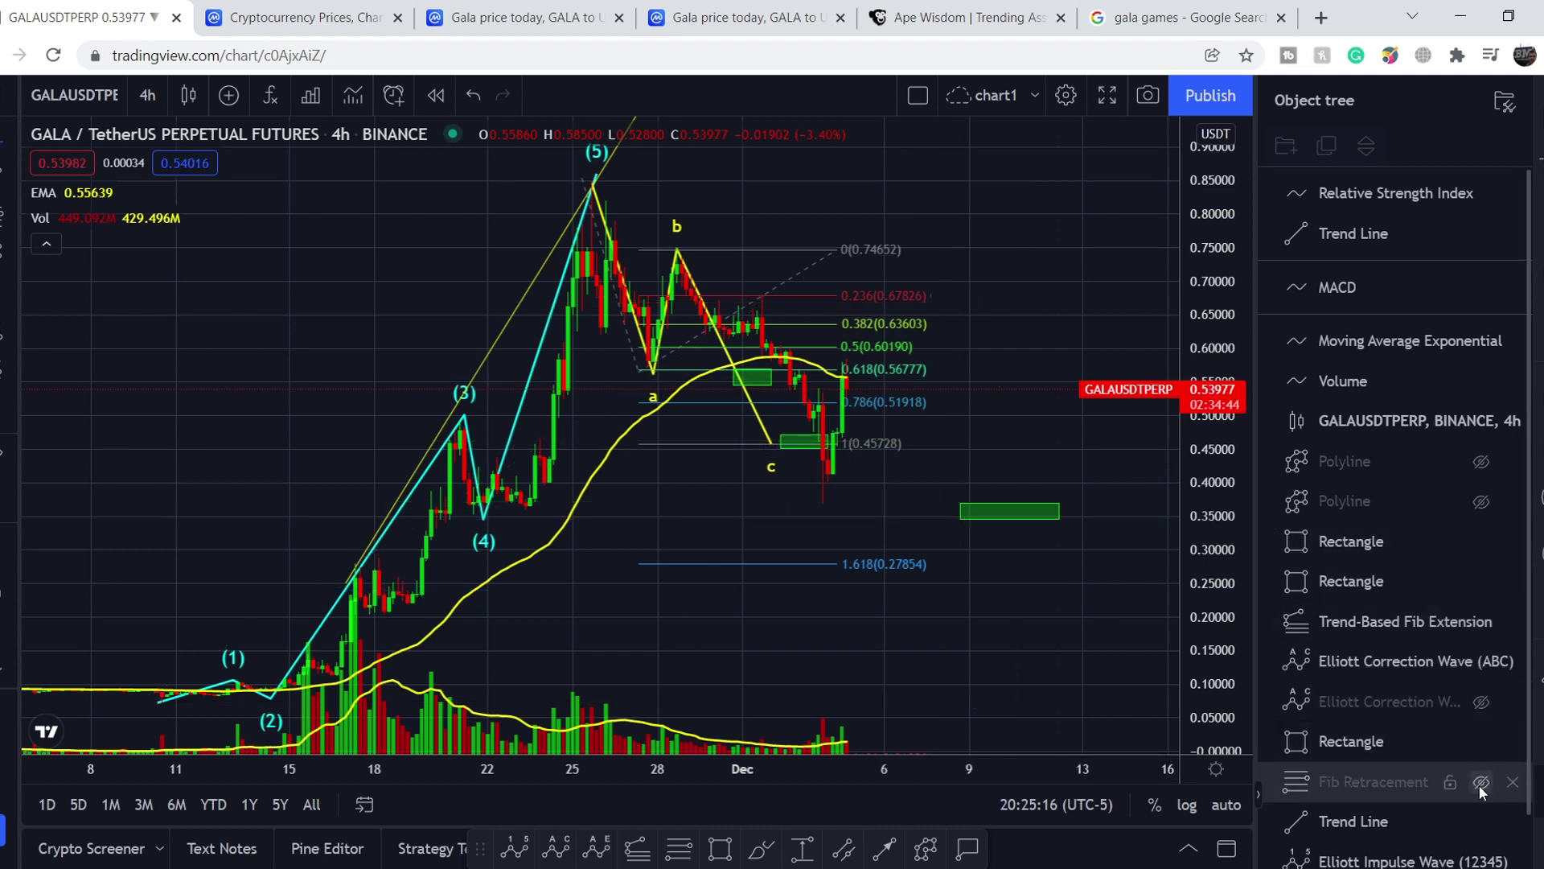
click(1481, 622)
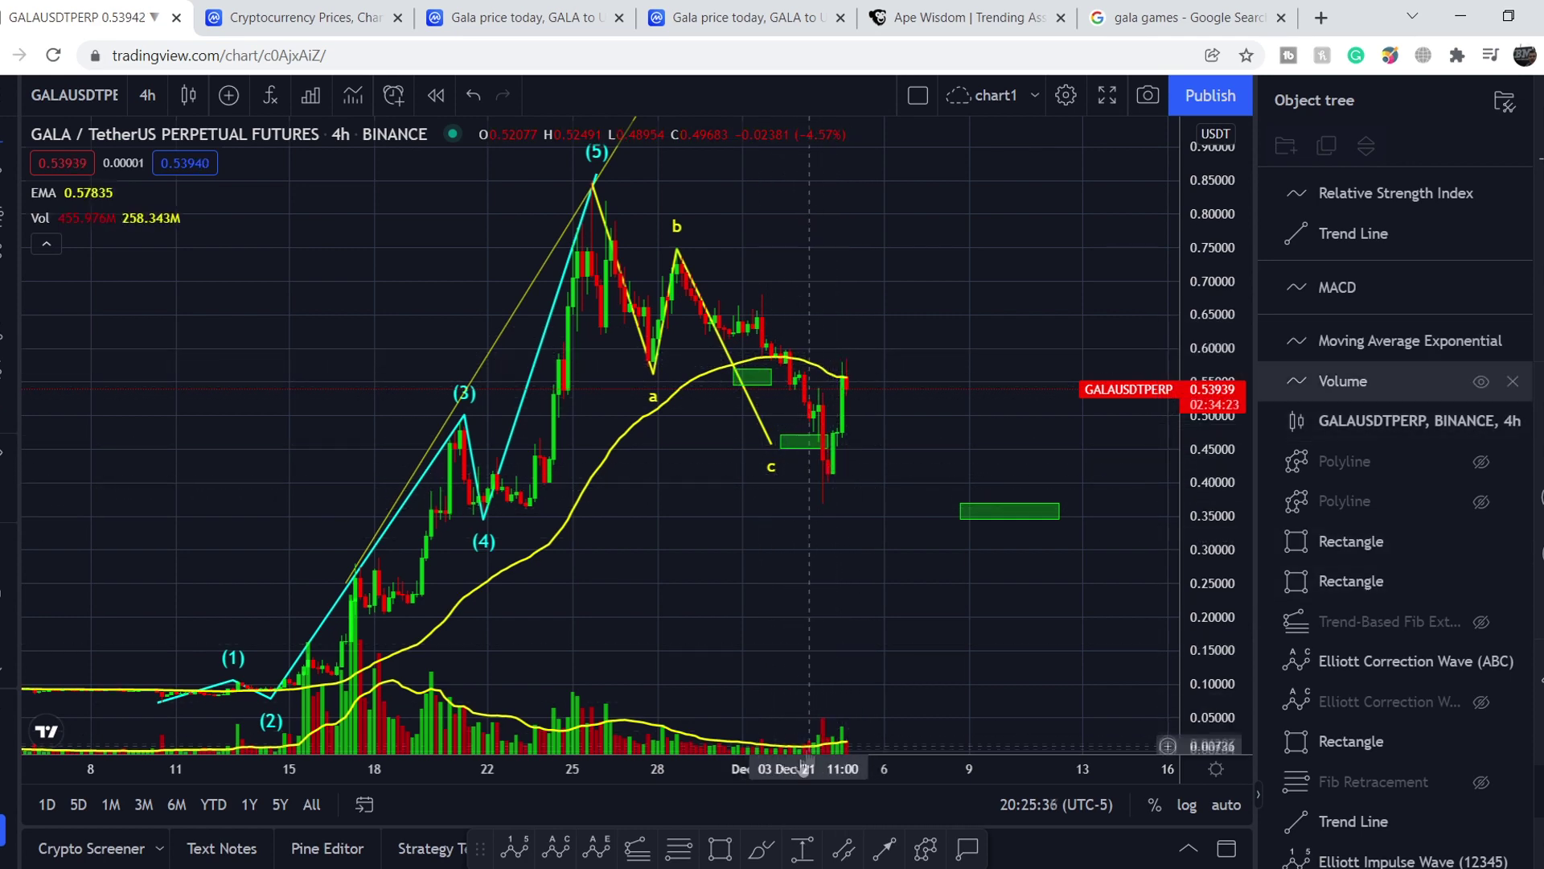
click(683, 854)
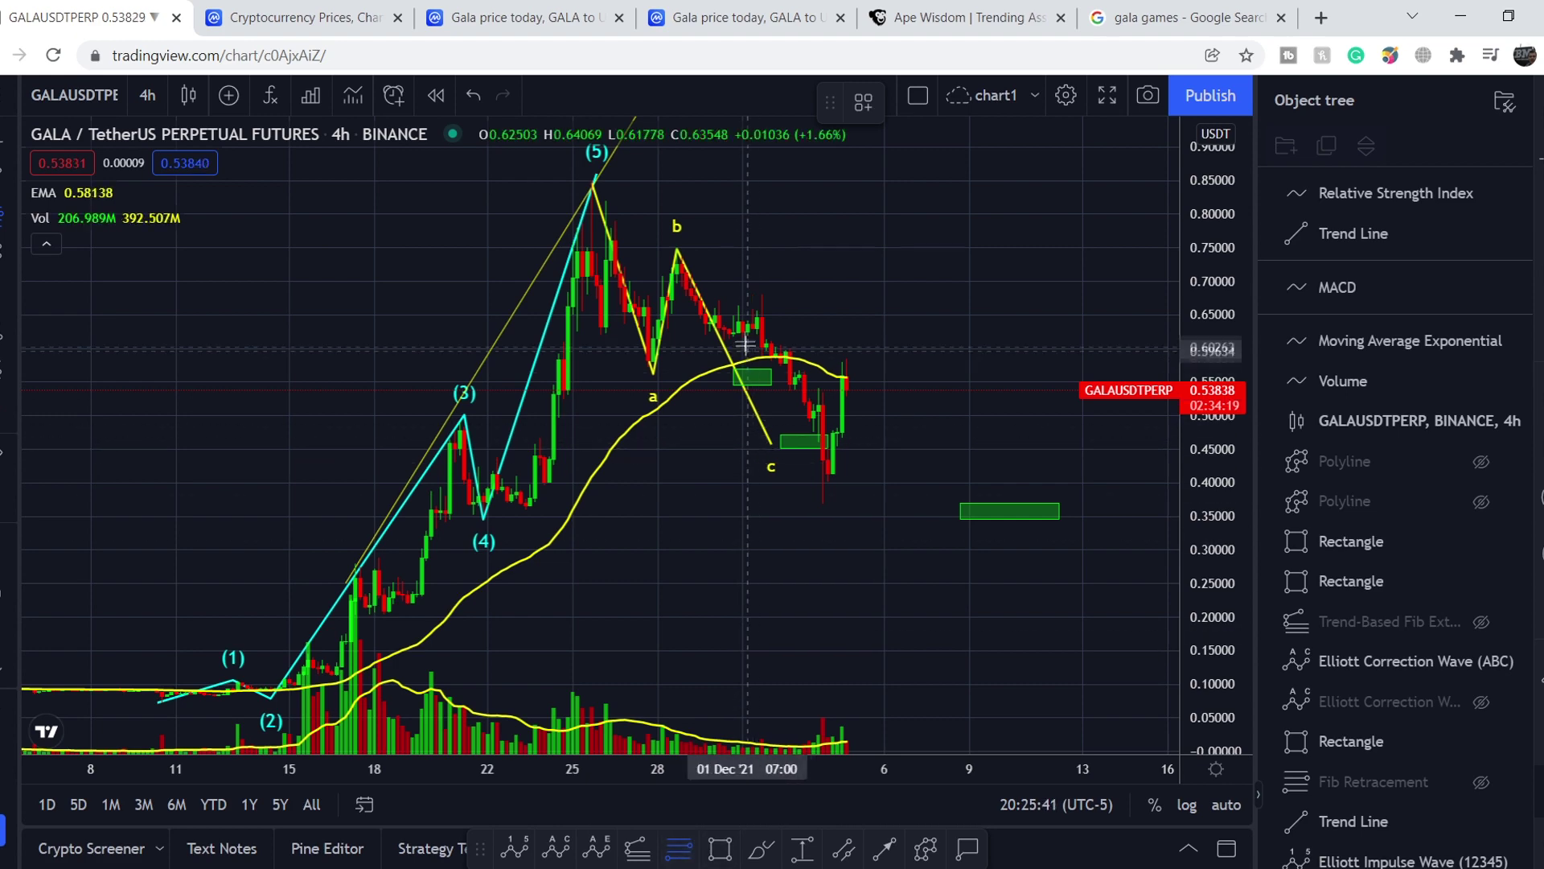
click(762, 294)
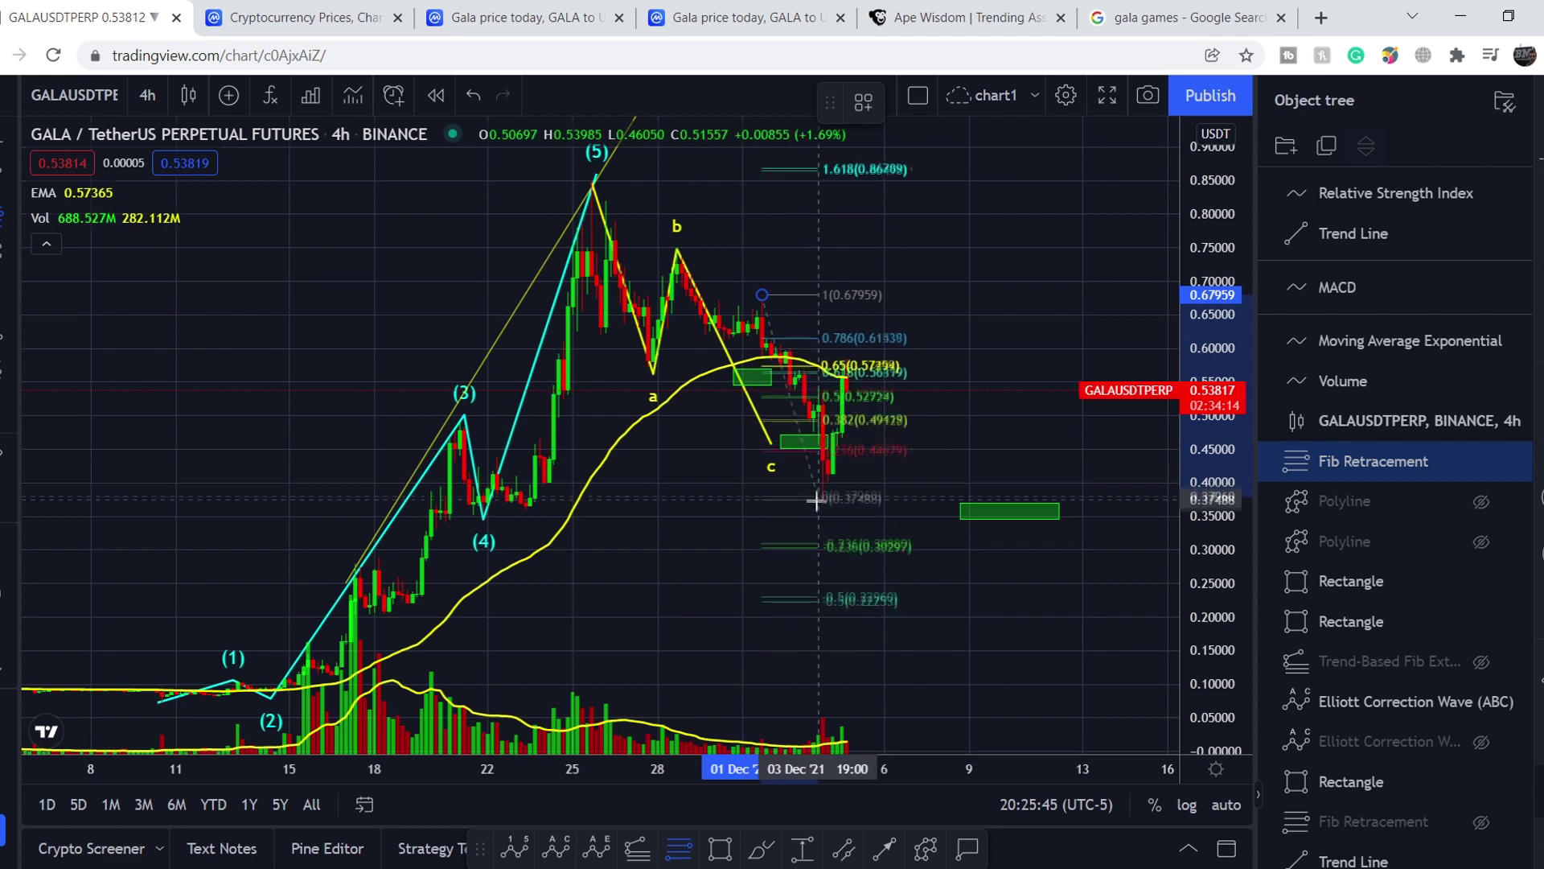
click(938, 505)
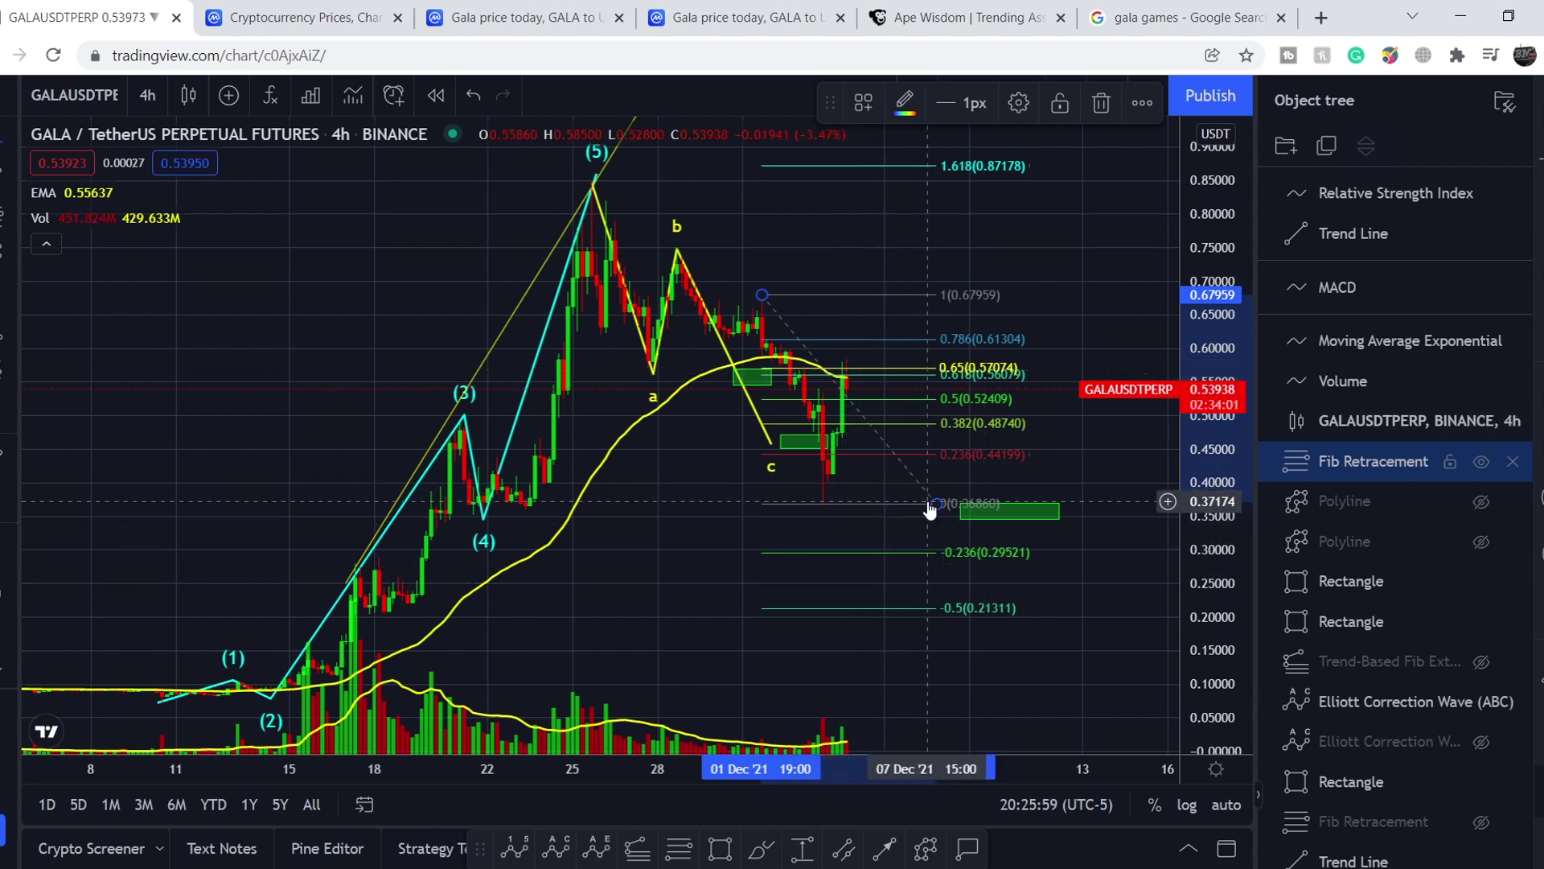
key(Delete)
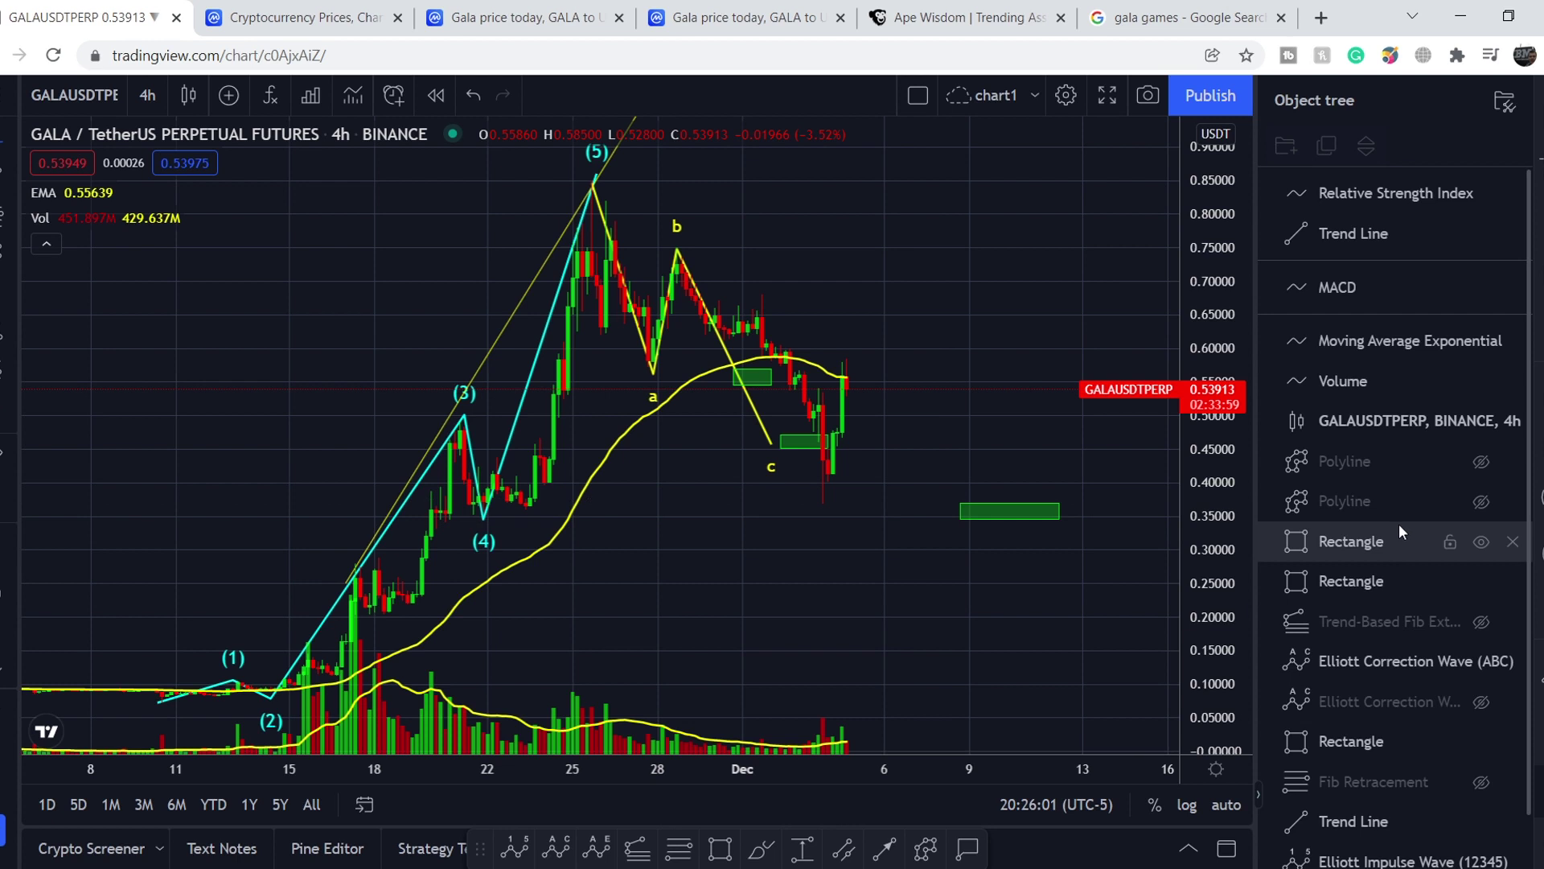
Unhide the Trend-Based Fib Extension and Fib Retracement, and drag the ABC c point down to about 0.33
click(1481, 622)
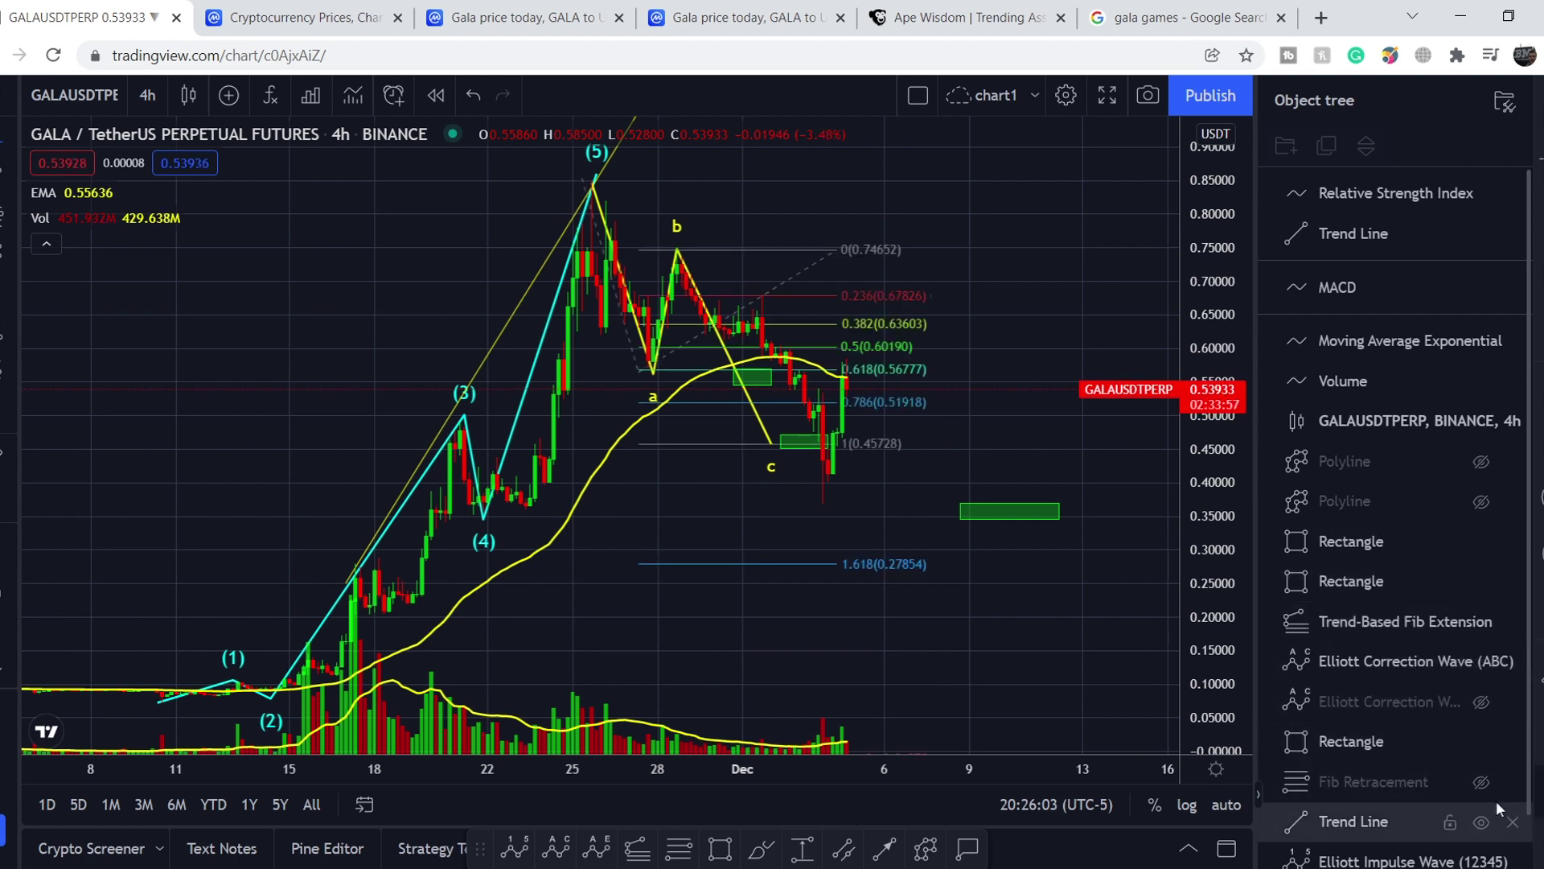
click(1481, 782)
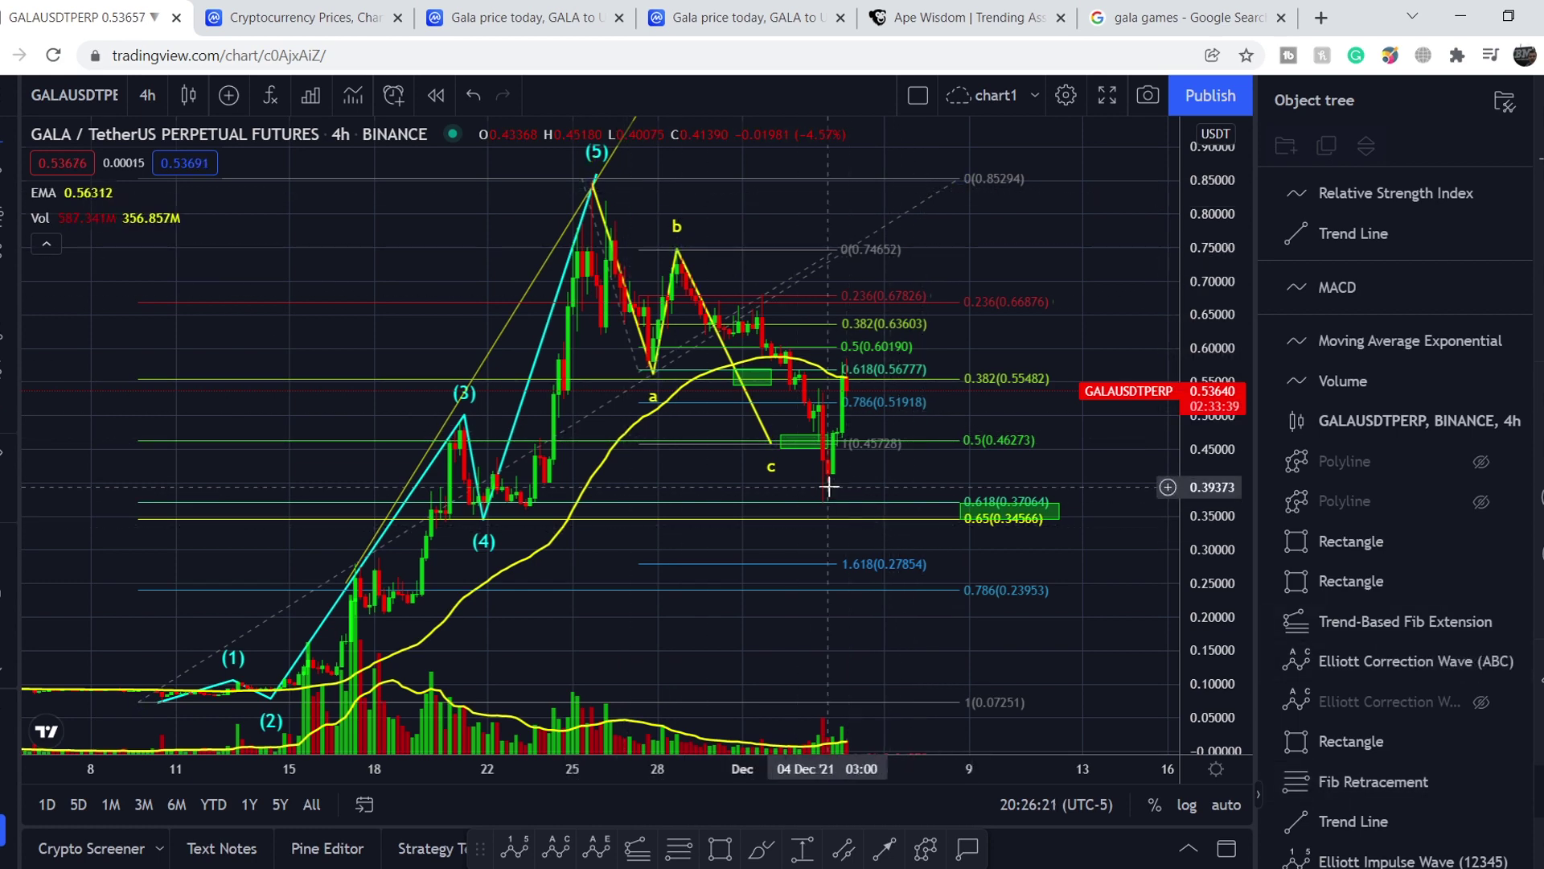
drag(770, 445, 917, 531)
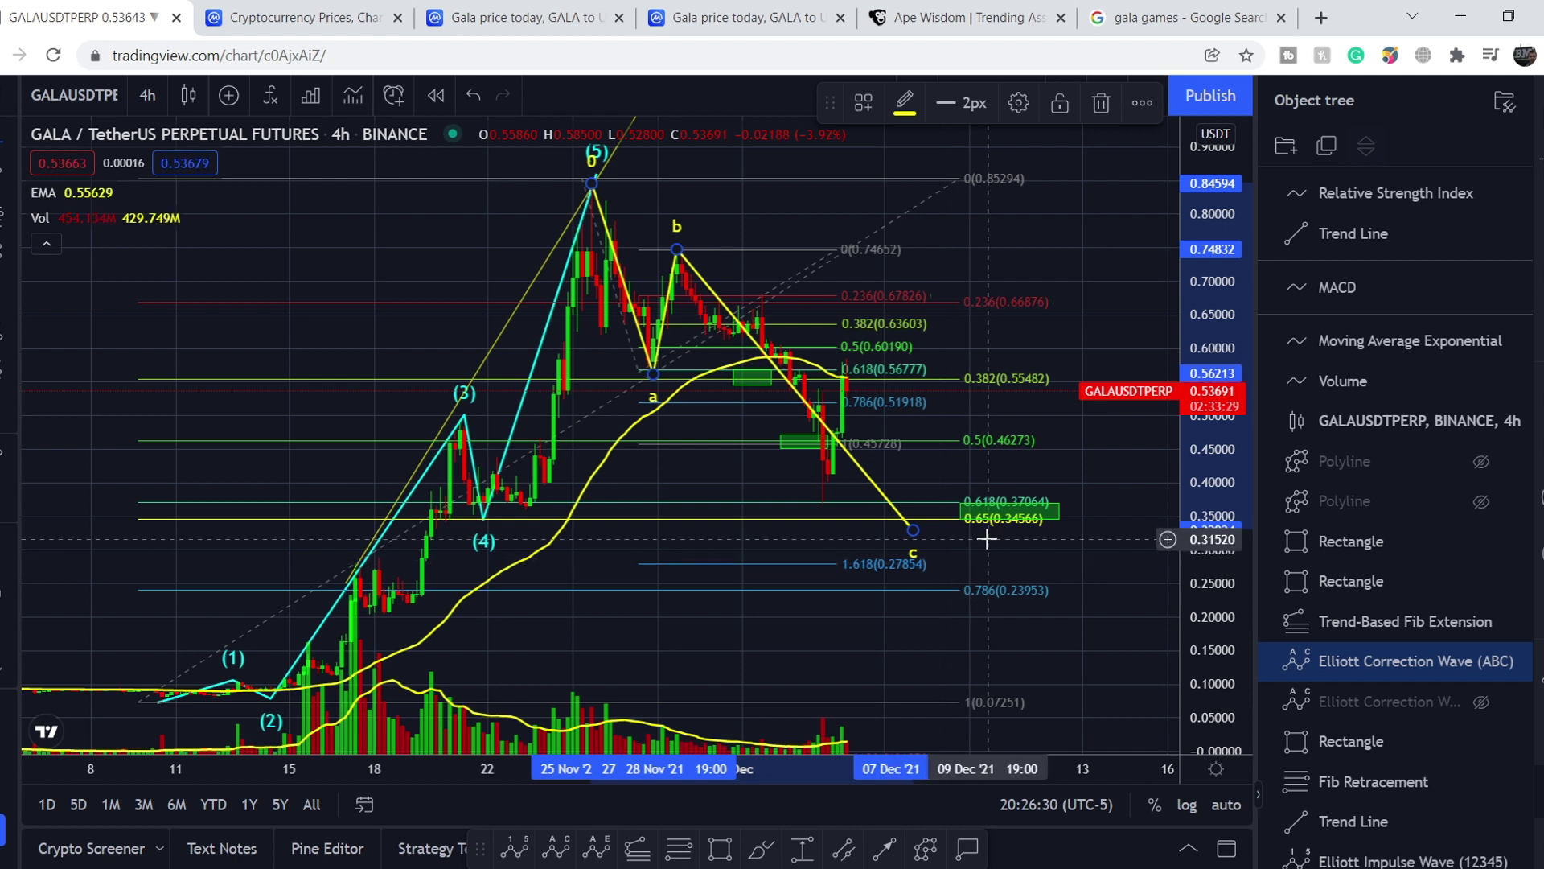
mouse_move(44, 221)
click(12, 181)
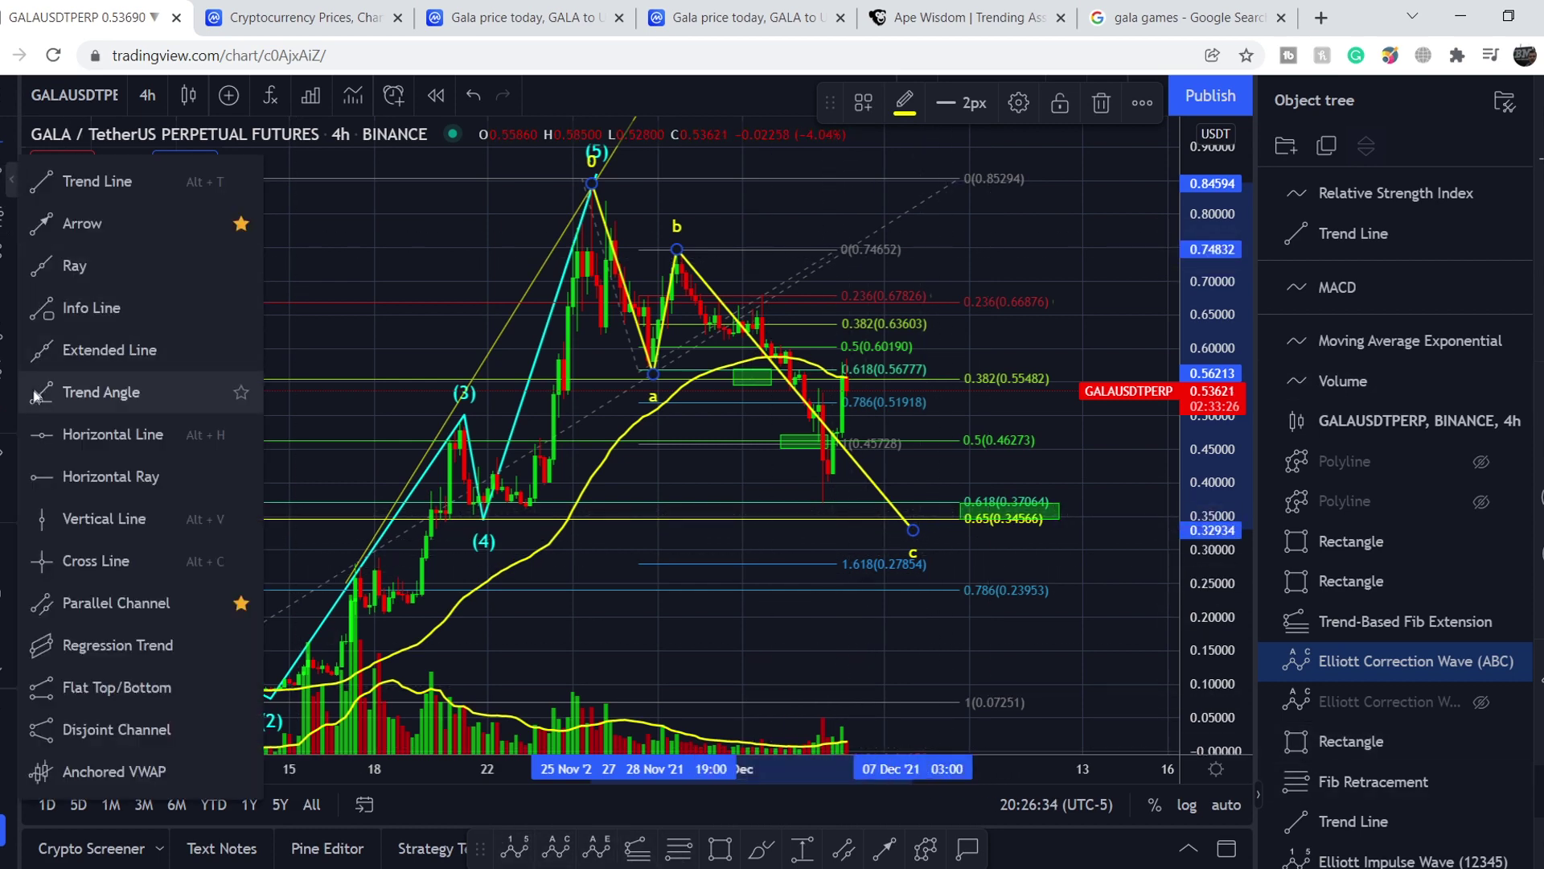
Add a horizontal resistance ray at 0.58535 and raise the ABC c point to about 0.375
click(97, 477)
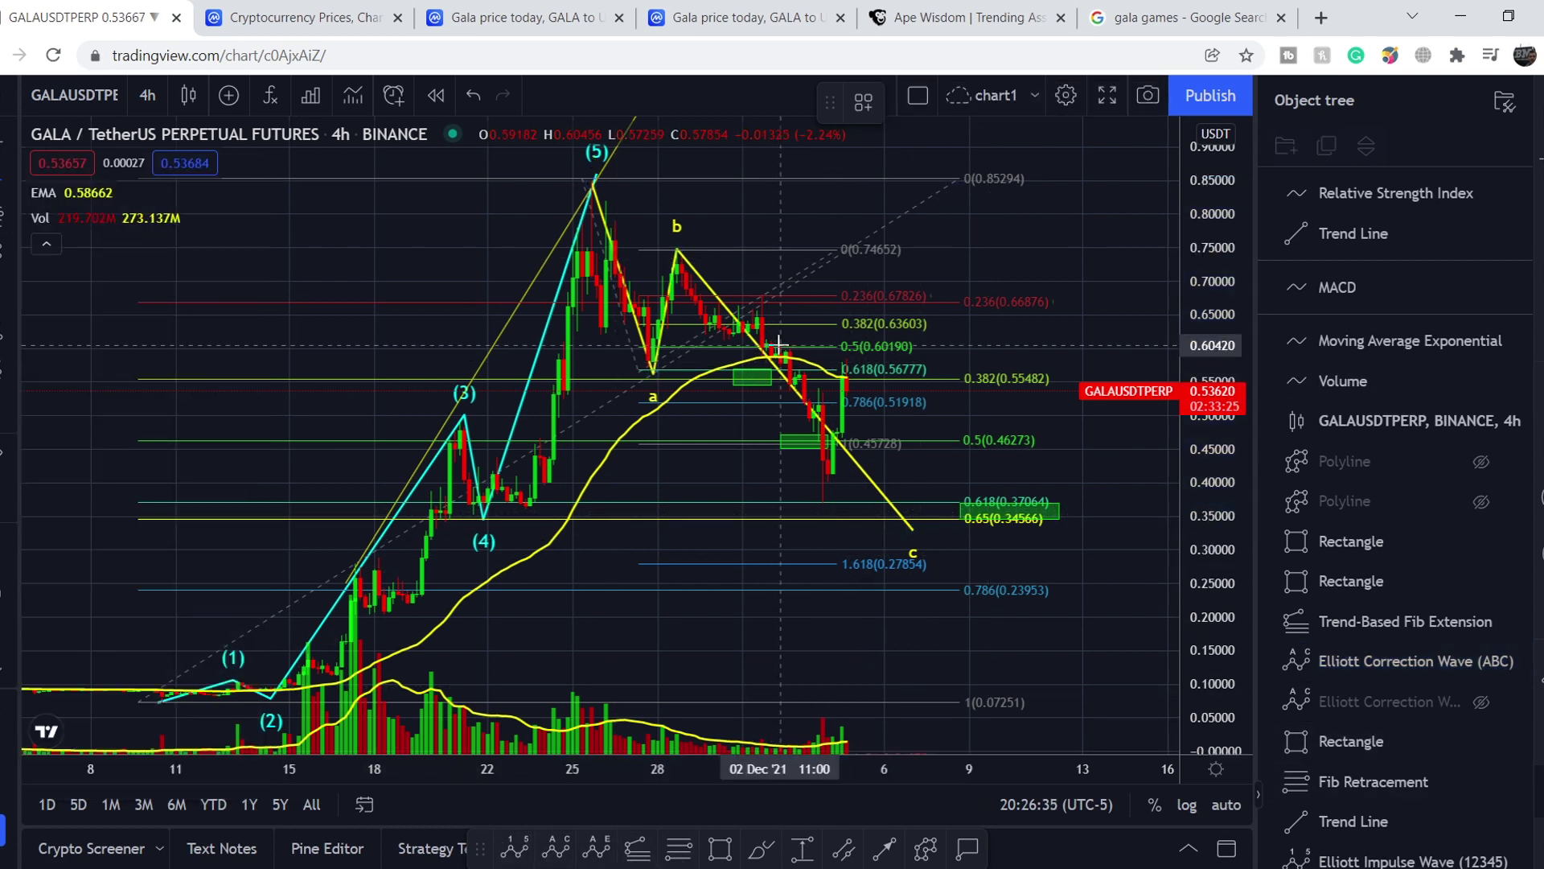
click(844, 356)
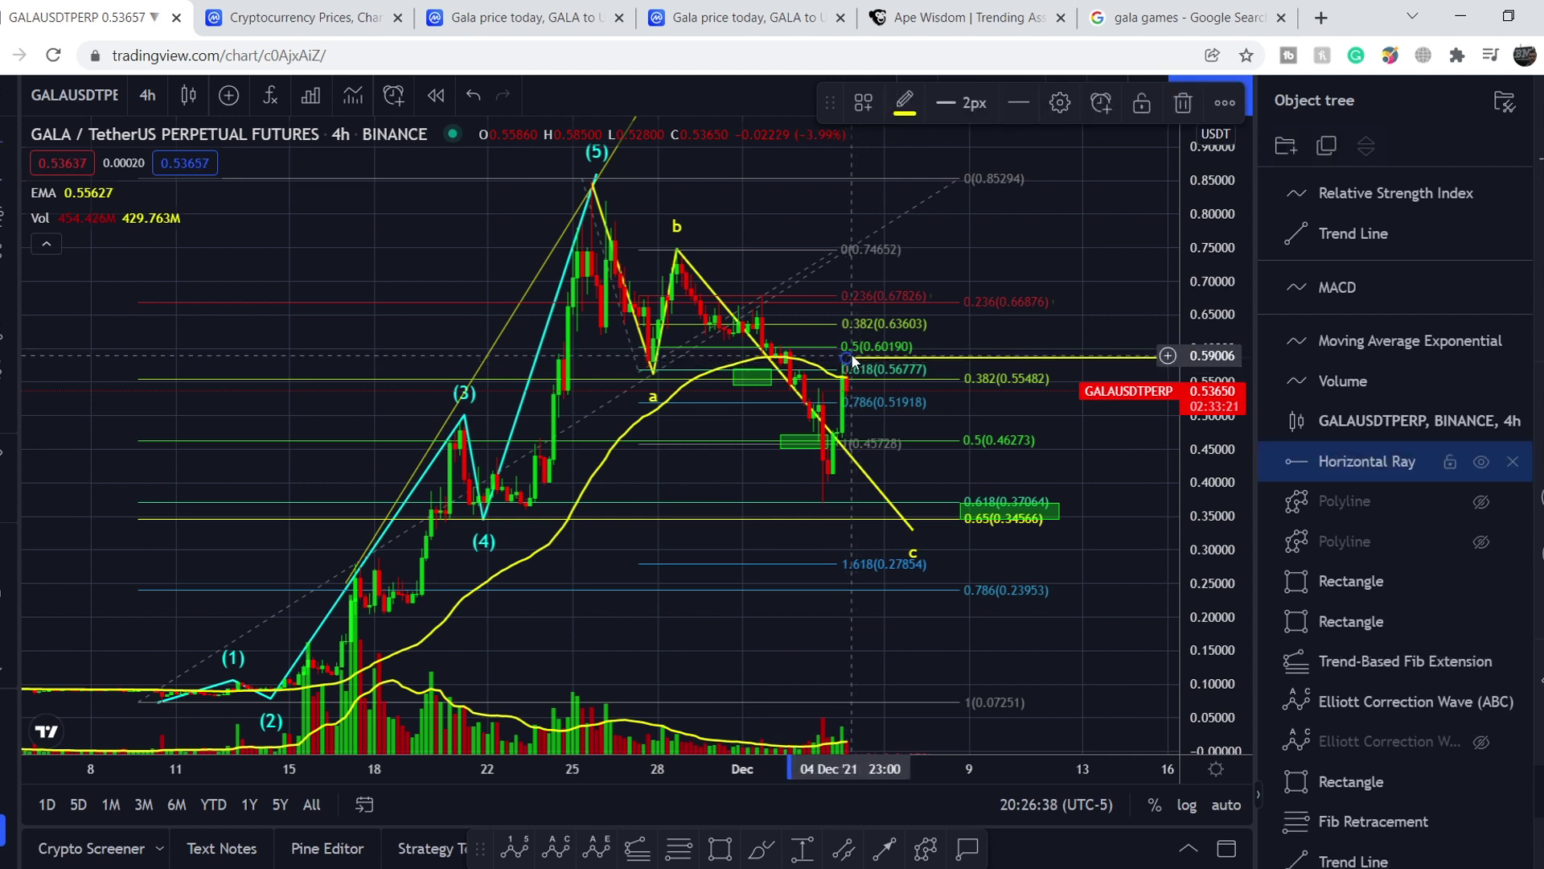
drag(852, 359, 888, 366)
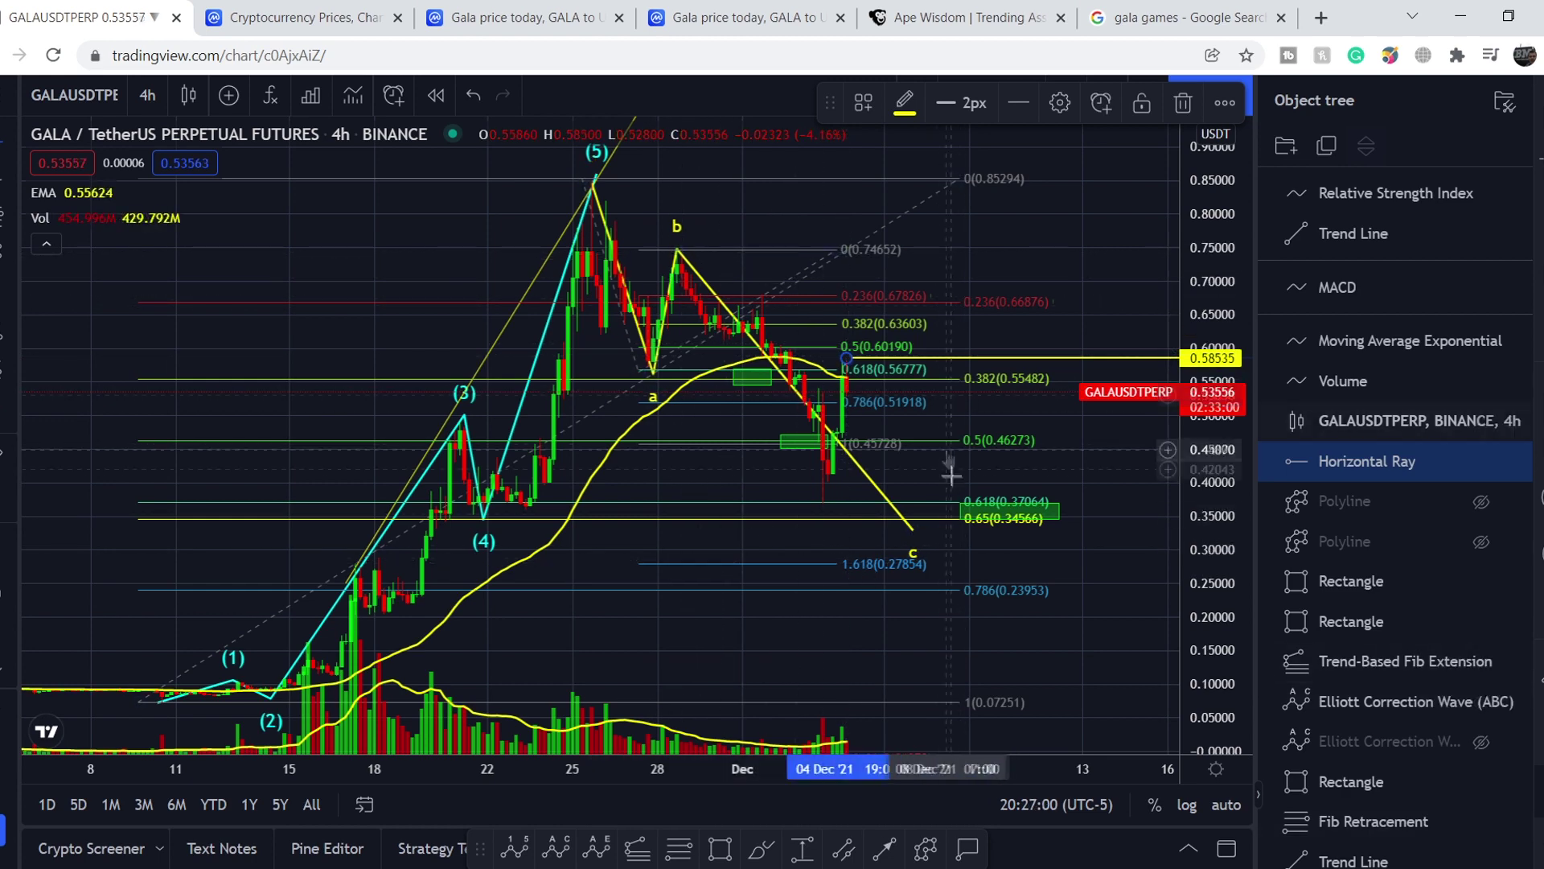
click(912, 528)
mouse_move(912, 529)
mouse_down()
mouse_move(829, 483)
mouse_move(833, 500)
mouse_up()
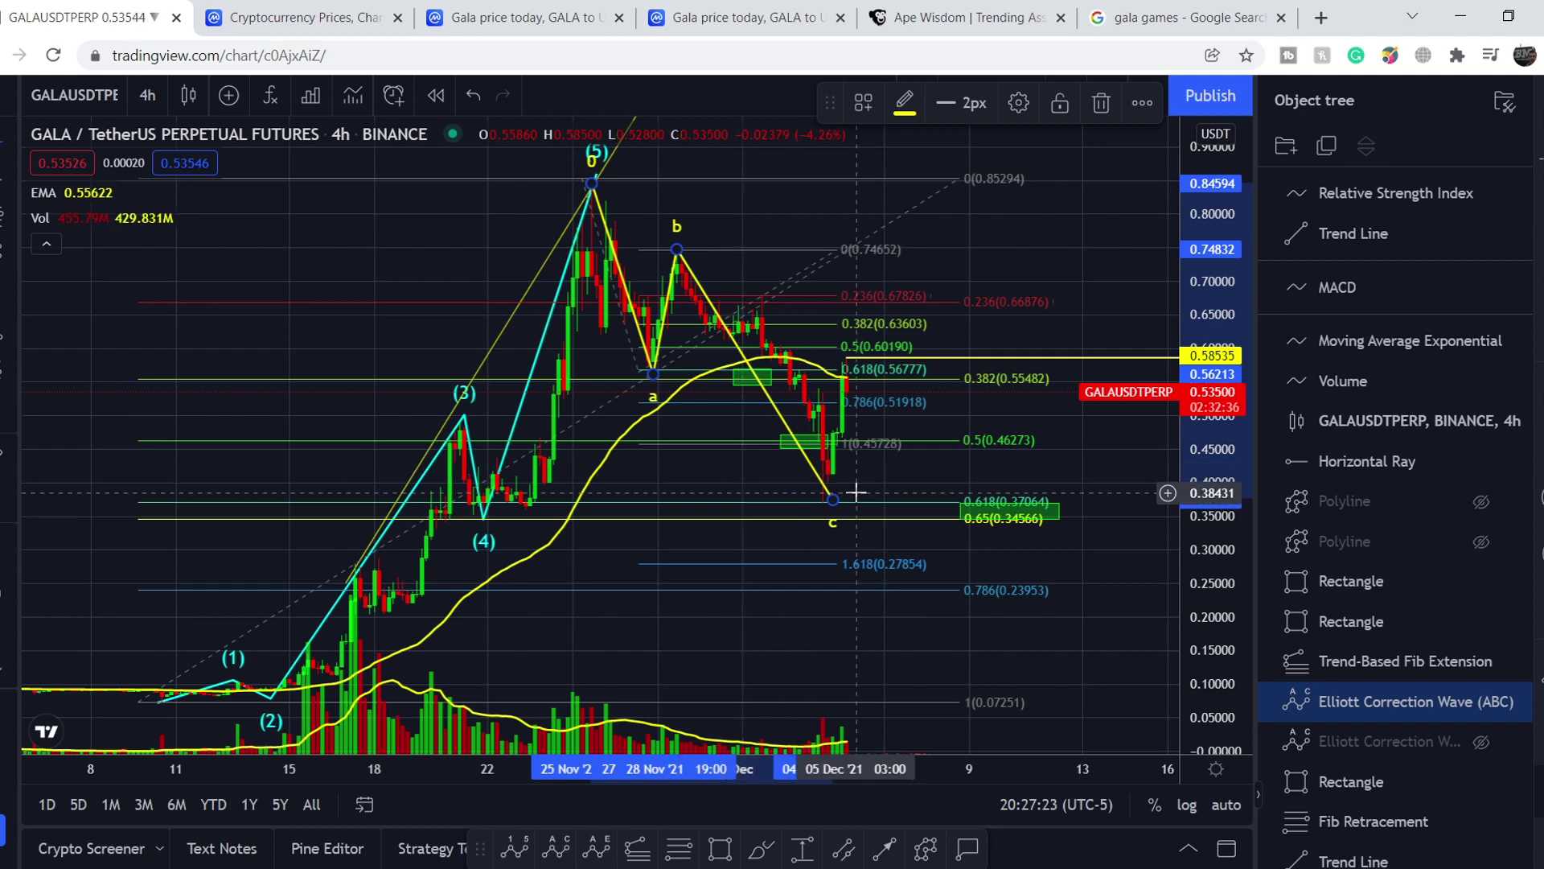
Lower the ABC c point to about 0.296 and add a horizontal support ray at 0.36860
drag(834, 501, 936, 552)
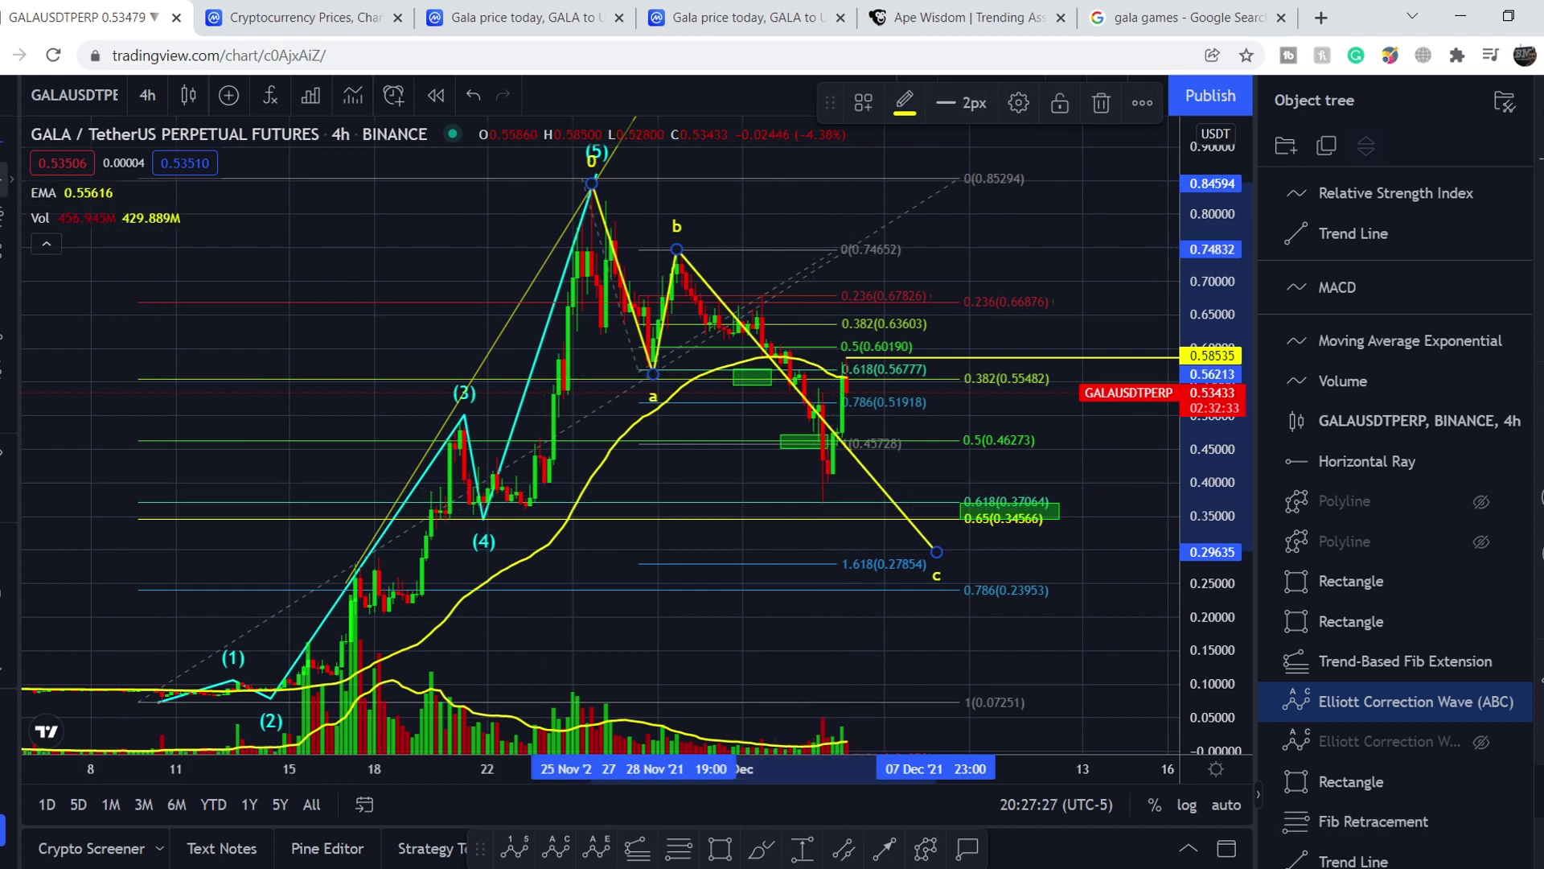
key(Escape)
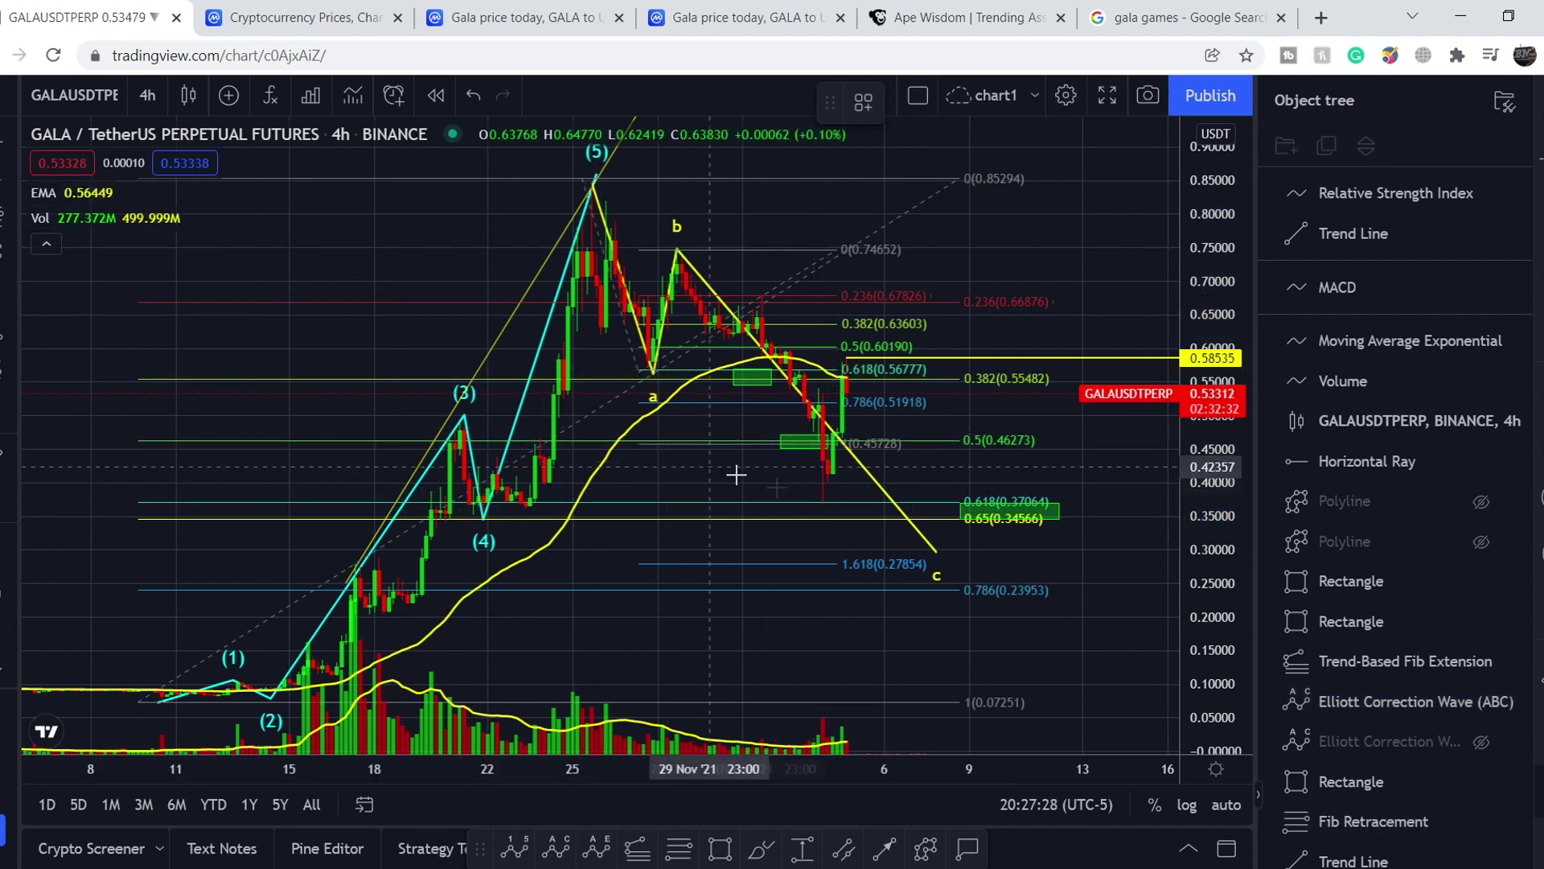
click(823, 504)
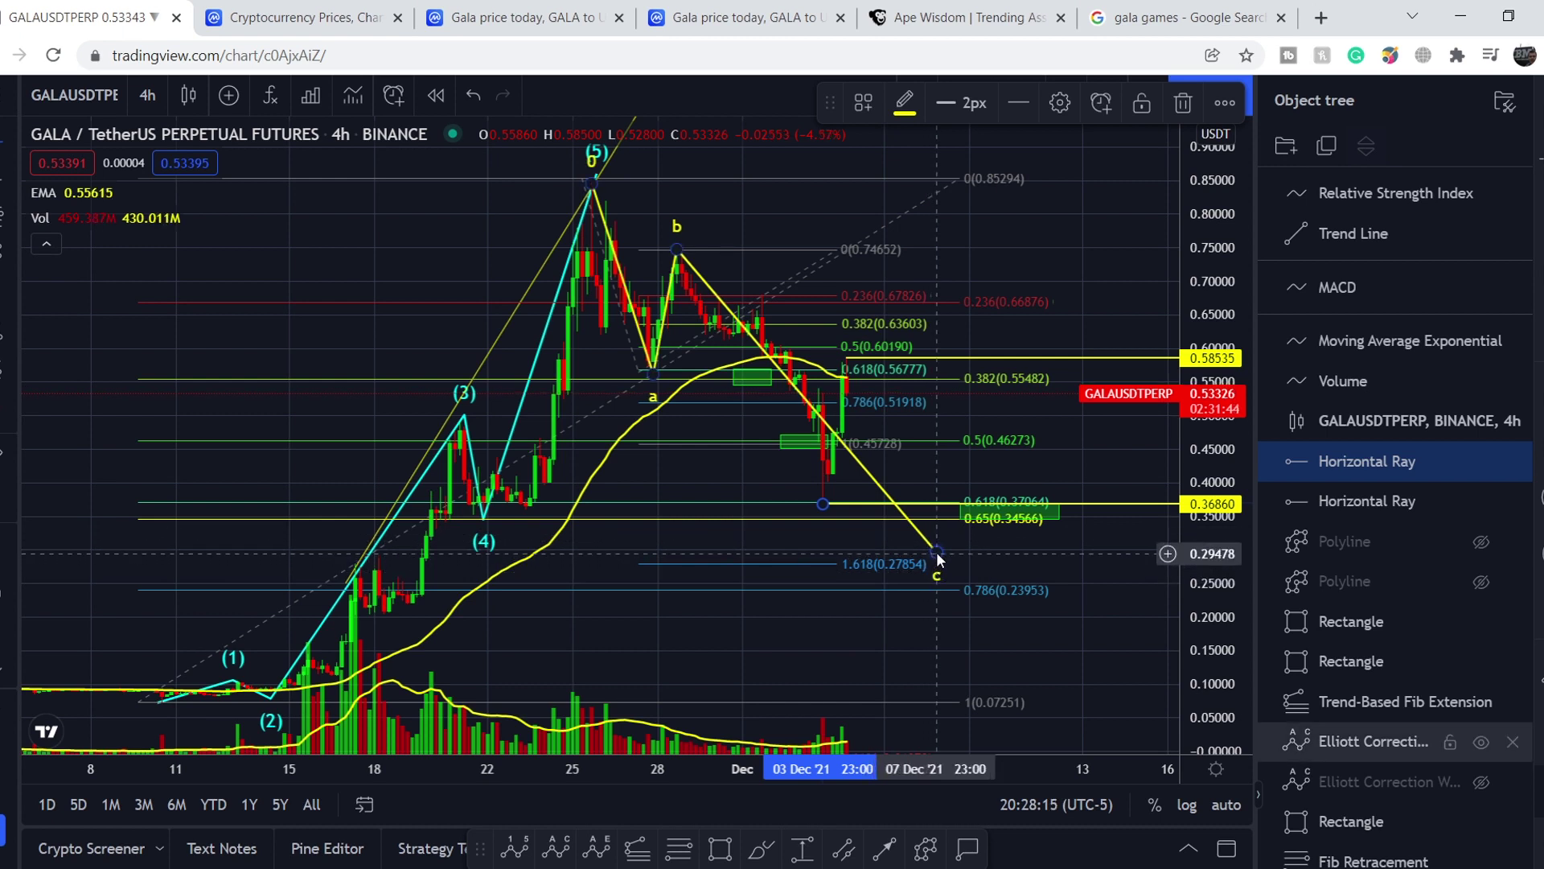
Move the ABC projection's c point up to about 0.376 and extend the 0.36860 support ray left to wave (4)
drag(937, 553, 935, 499)
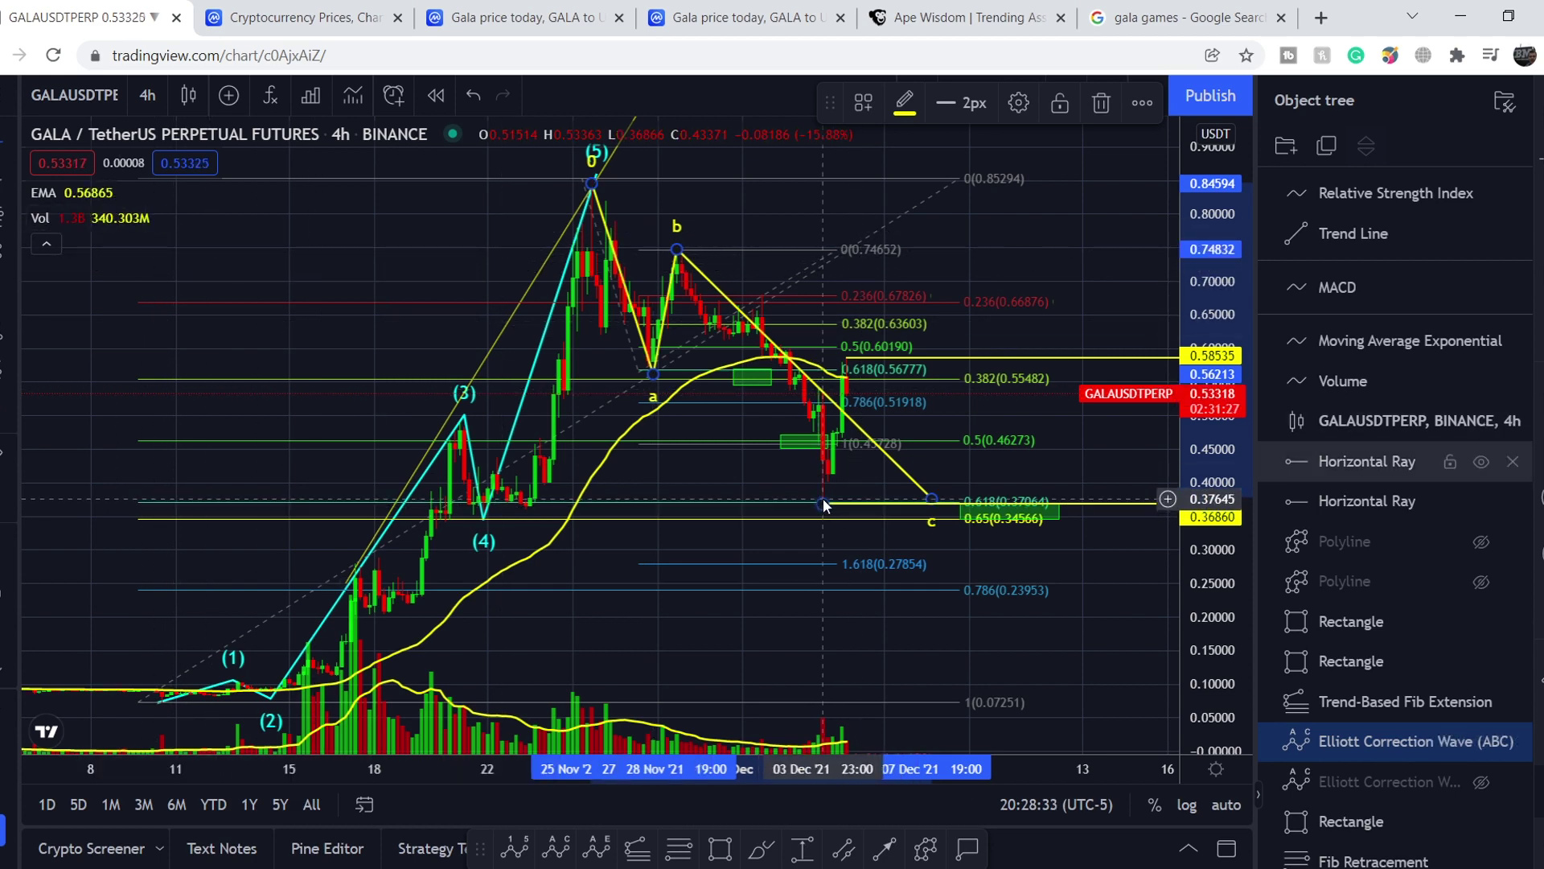
drag(824, 506, 458, 508)
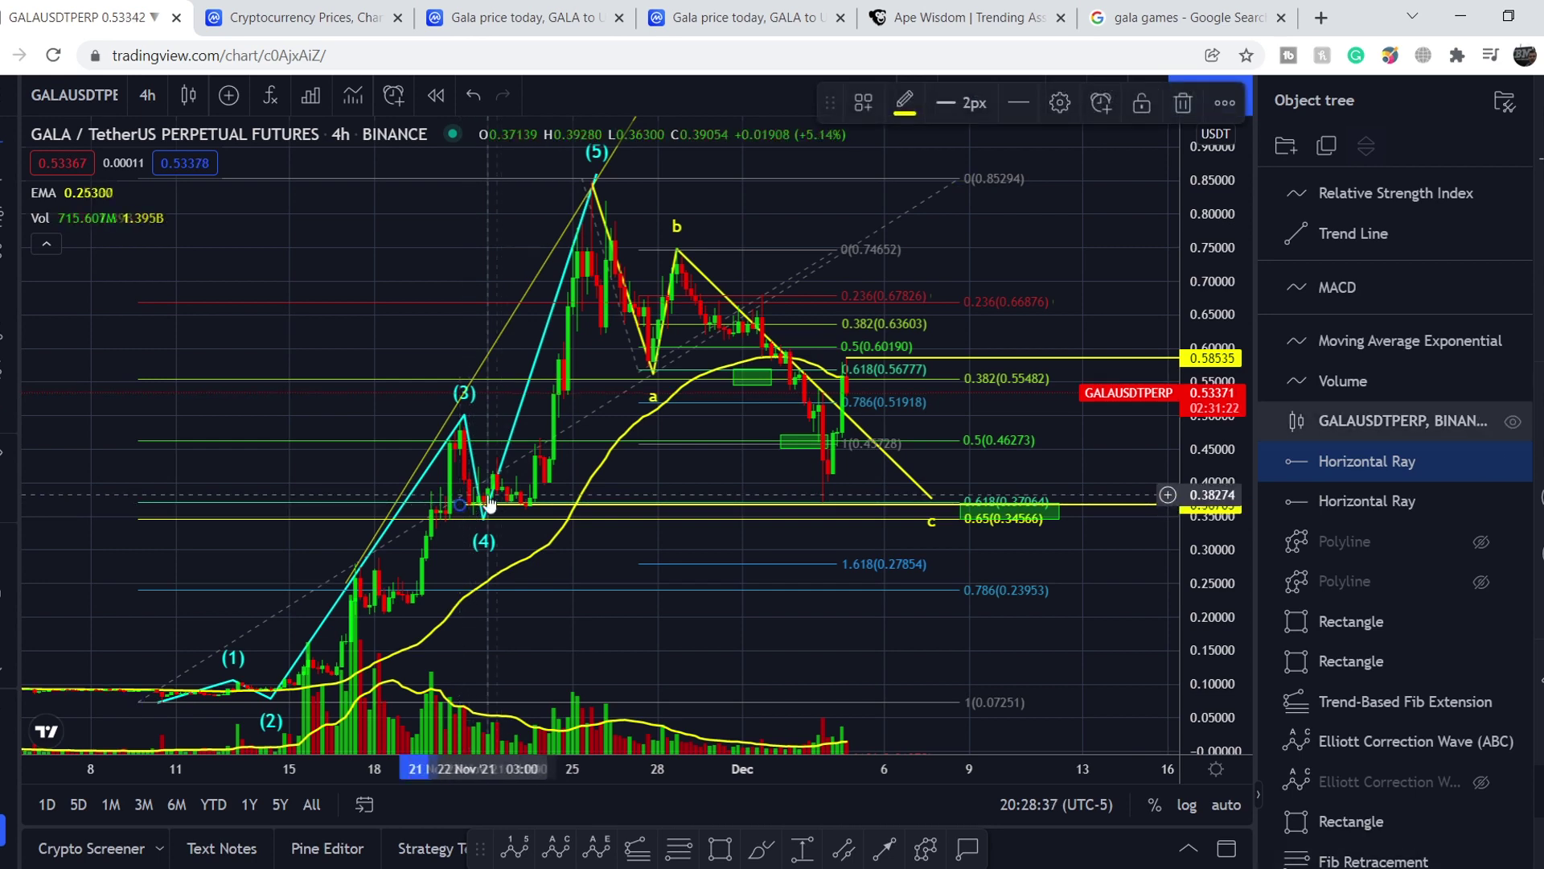